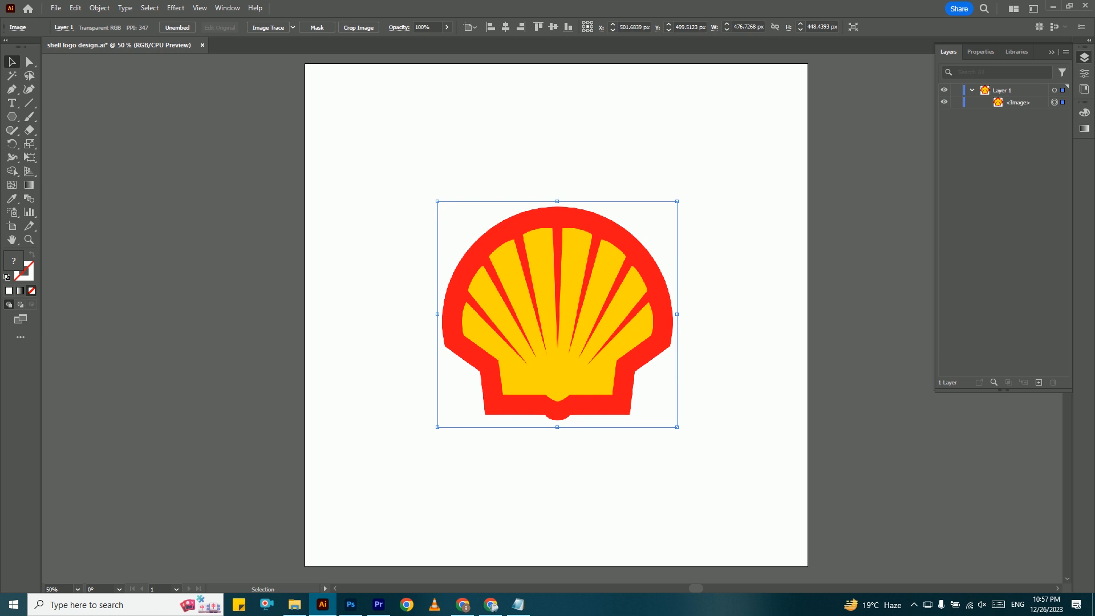
Step: Lock the reference logo image and draw a circle about 773 px in diameter centred on the tip at the shell's base
click(956, 108)
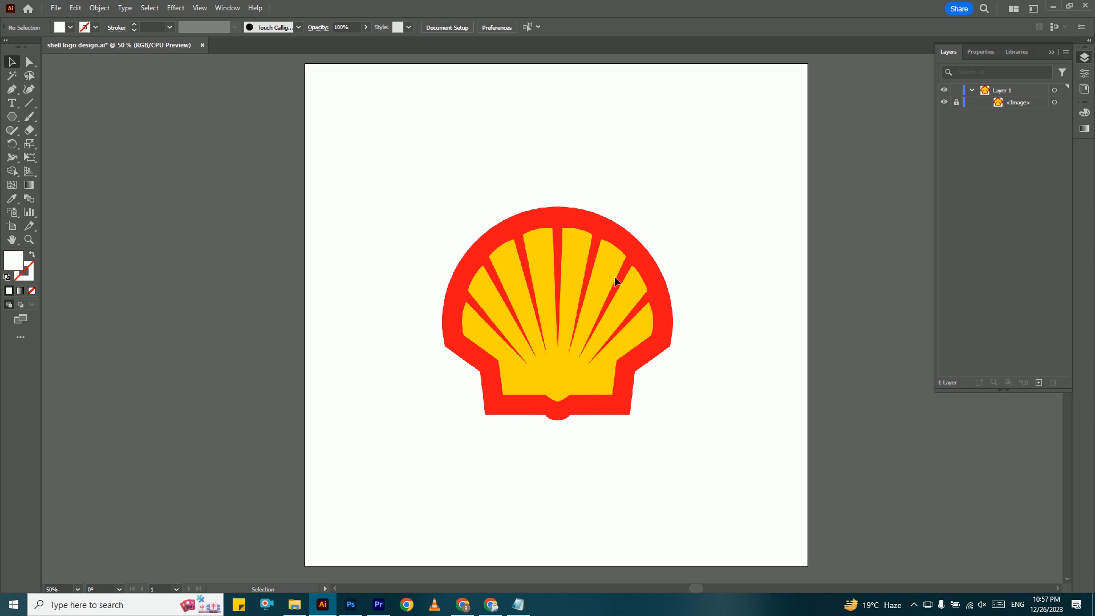
click(12, 116)
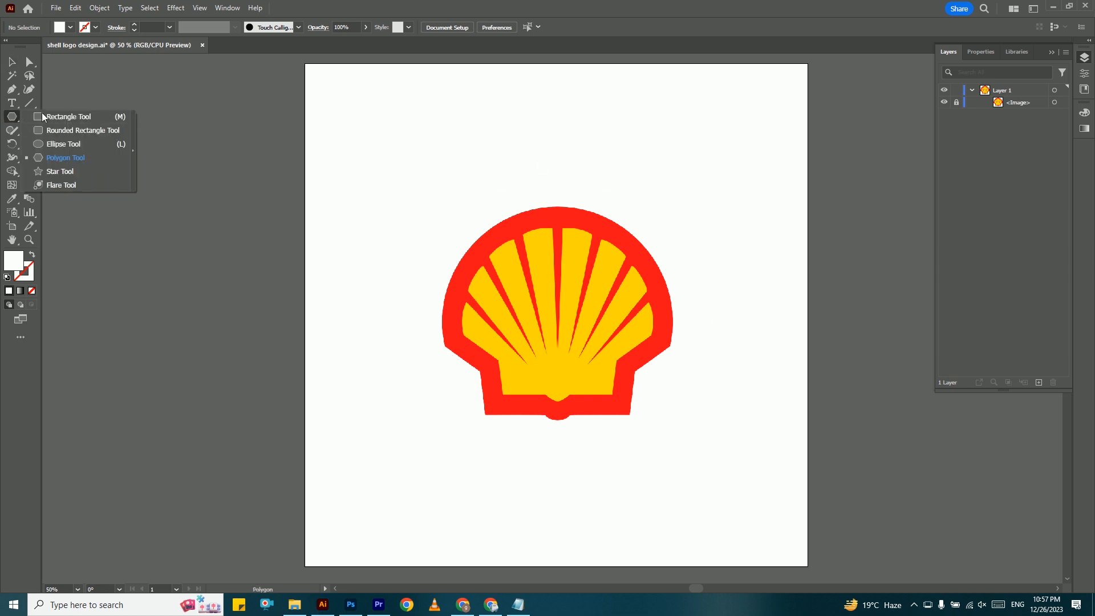
click(73, 147)
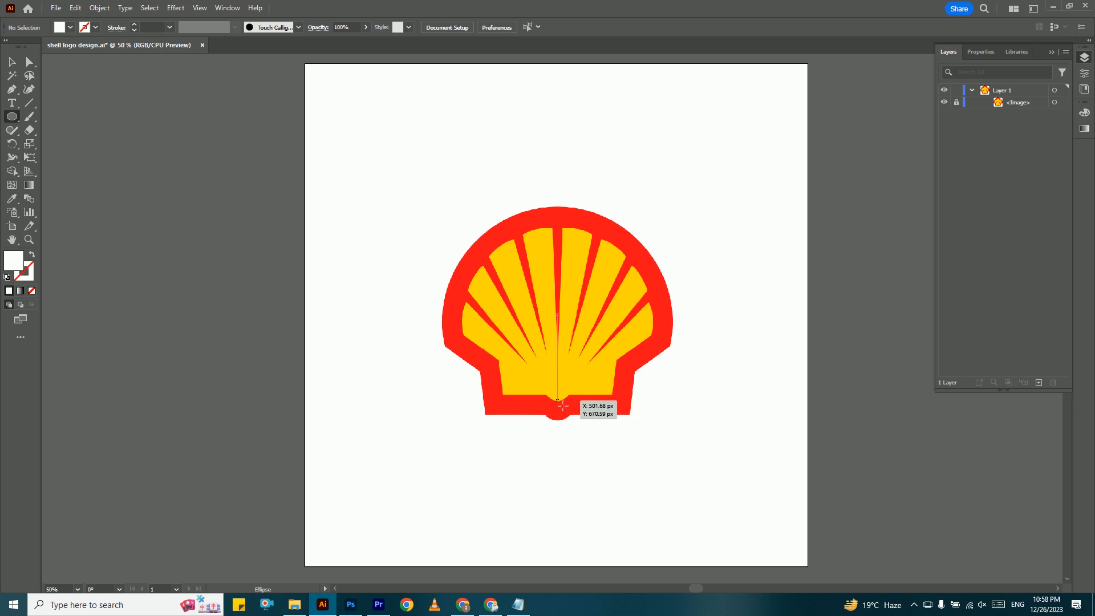
drag(562, 405, 701, 517)
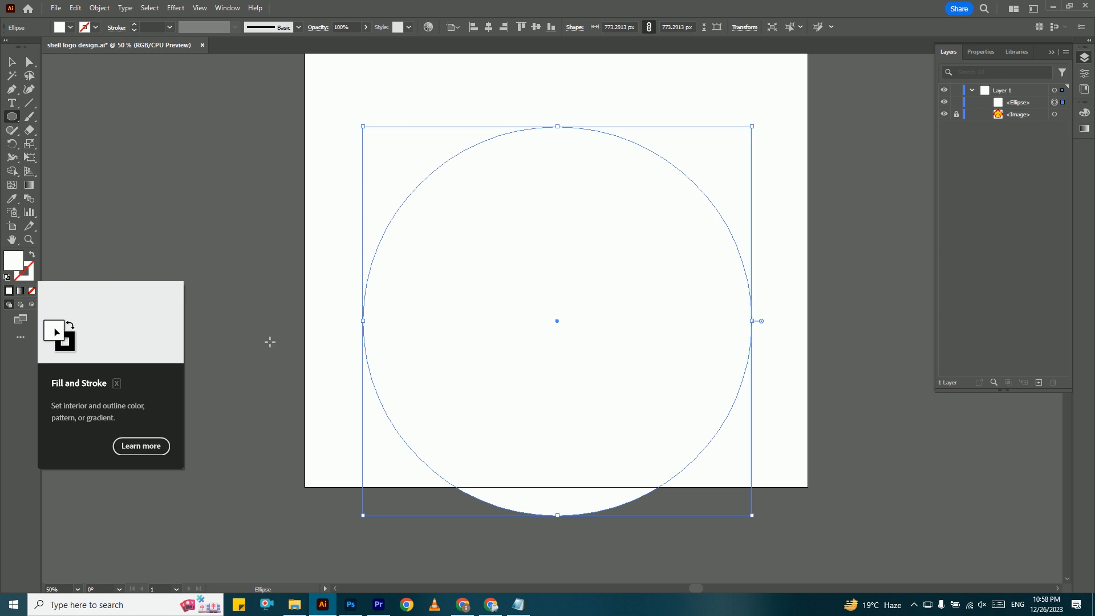
Step: Give the circle no fill and a 1 pt black stroke, and scale it to about 459 px to match the shell's outer arc
click(8, 279)
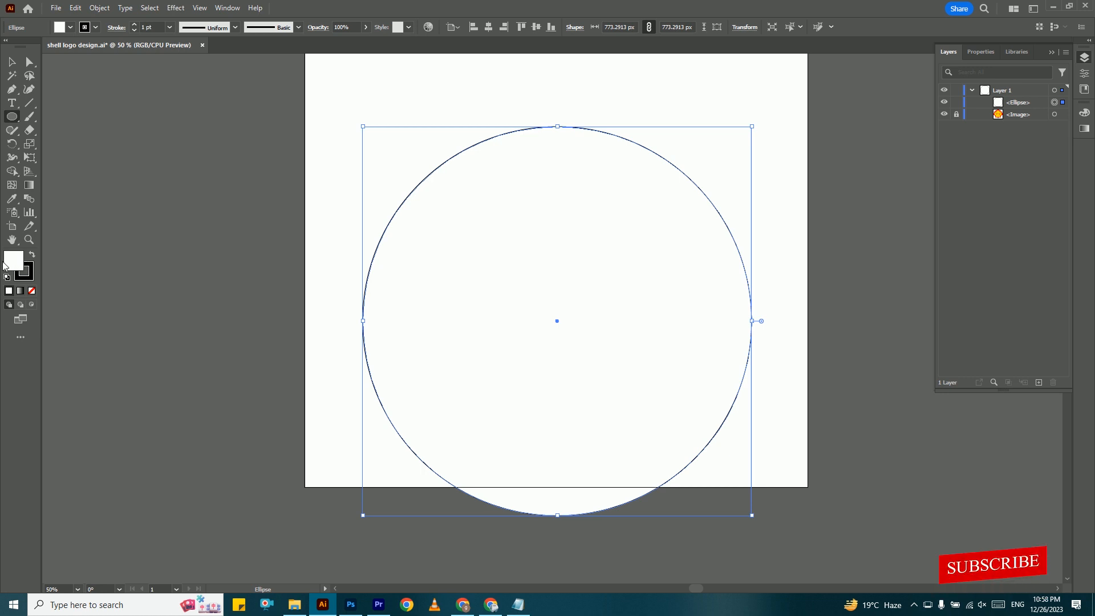
click(31, 291)
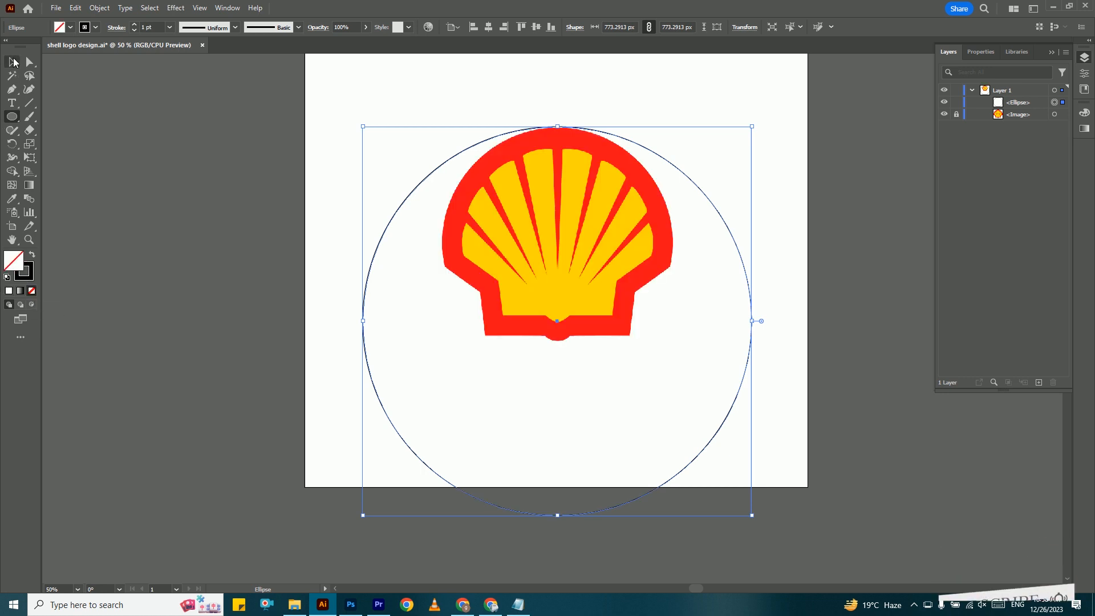
click(12, 62)
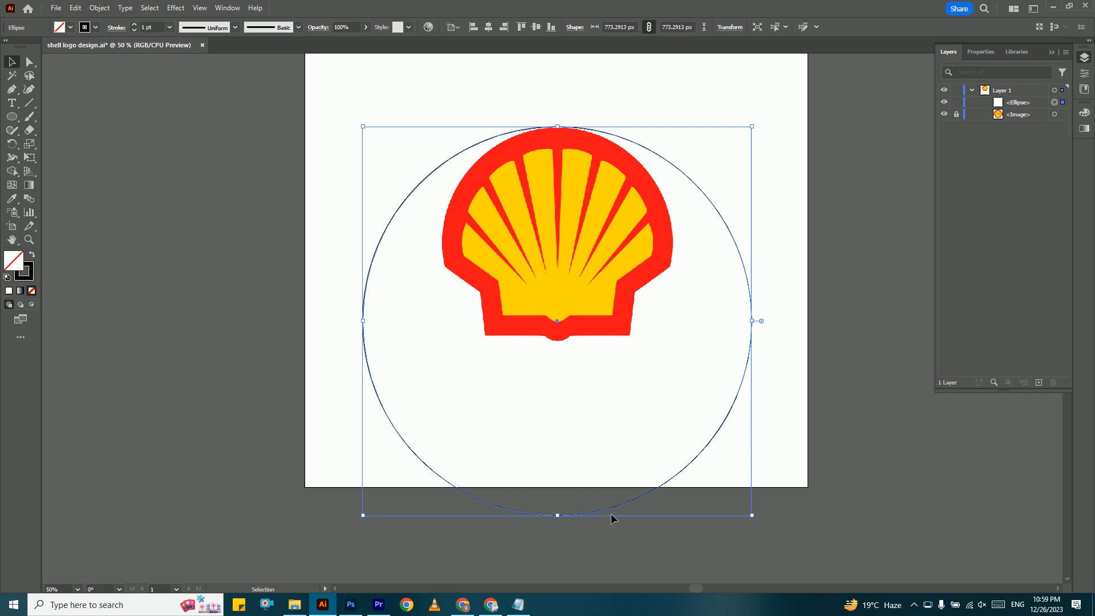
drag(557, 514, 567, 363)
scroll(701, 240, up, 1)
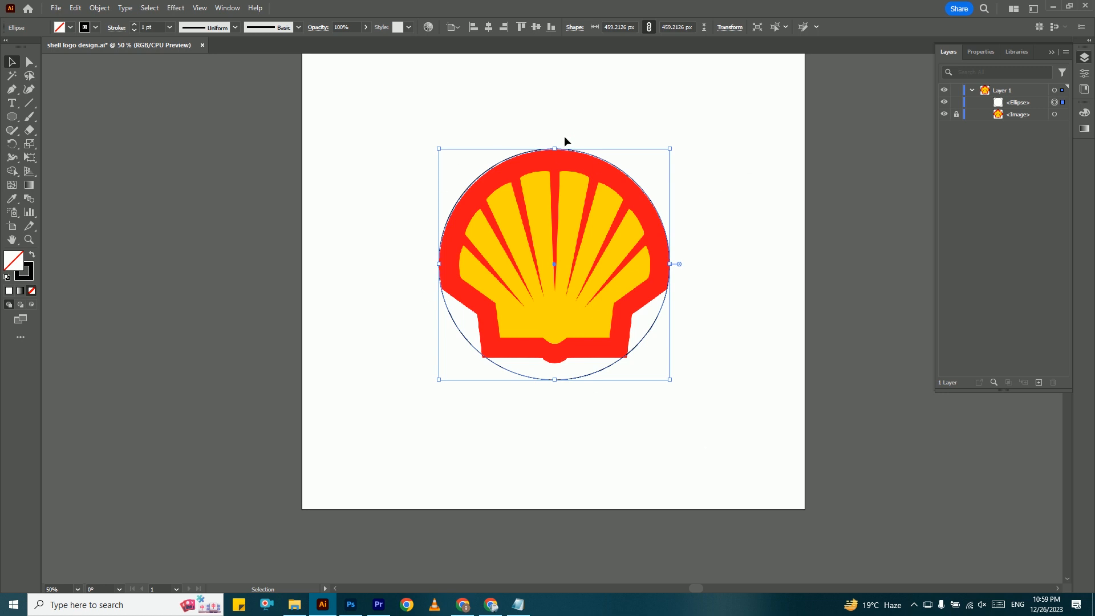
click(692, 347)
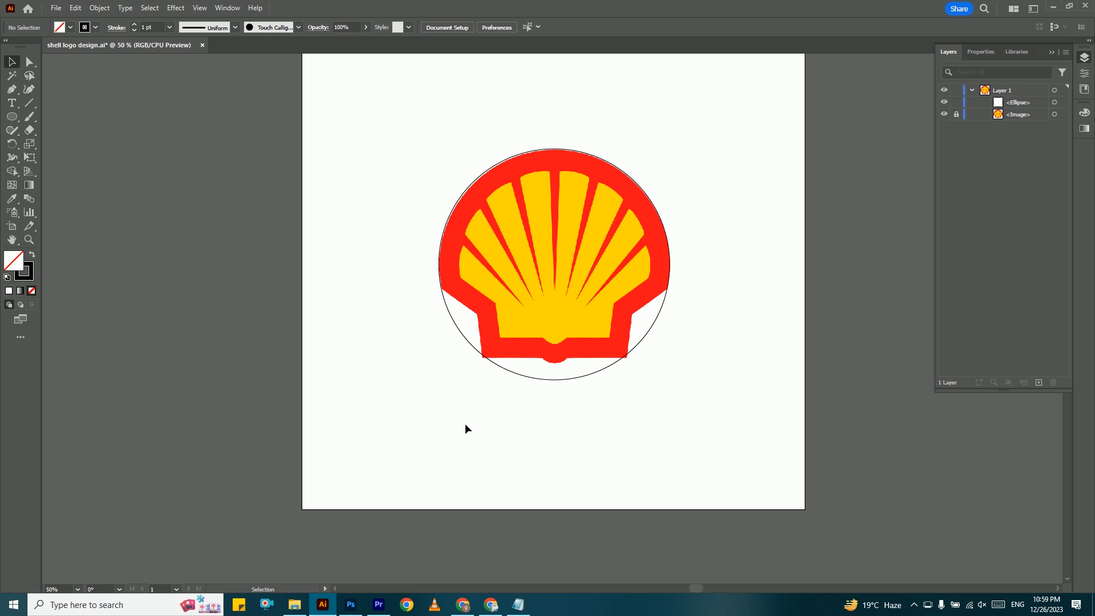
Step: Draw a rectangle about 308 by 88 px over the shell's base, with its lower edge on the base line
click(12, 117)
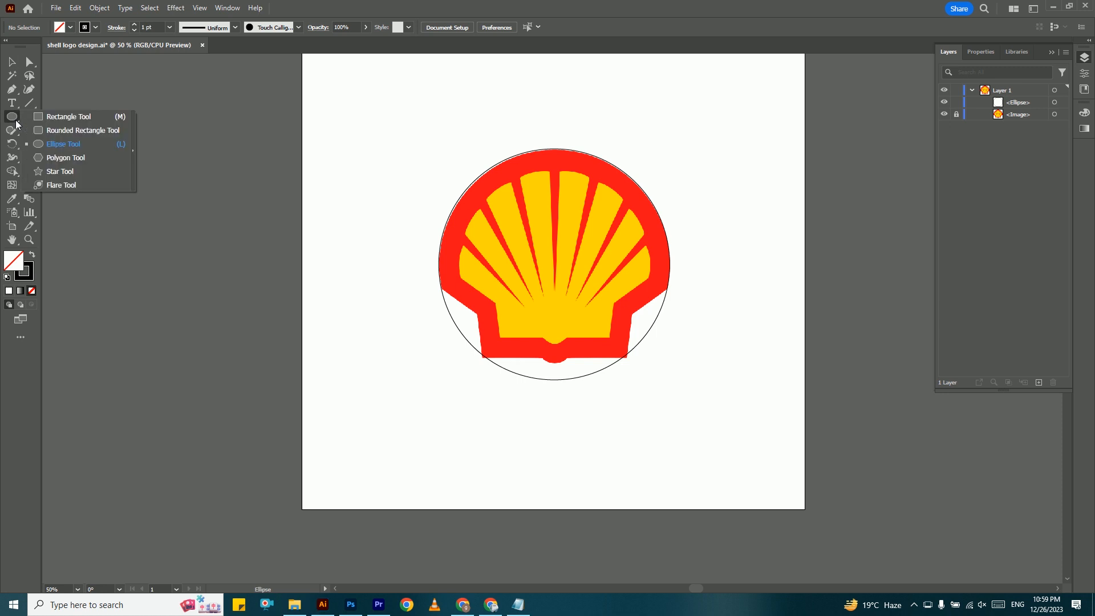
click(64, 119)
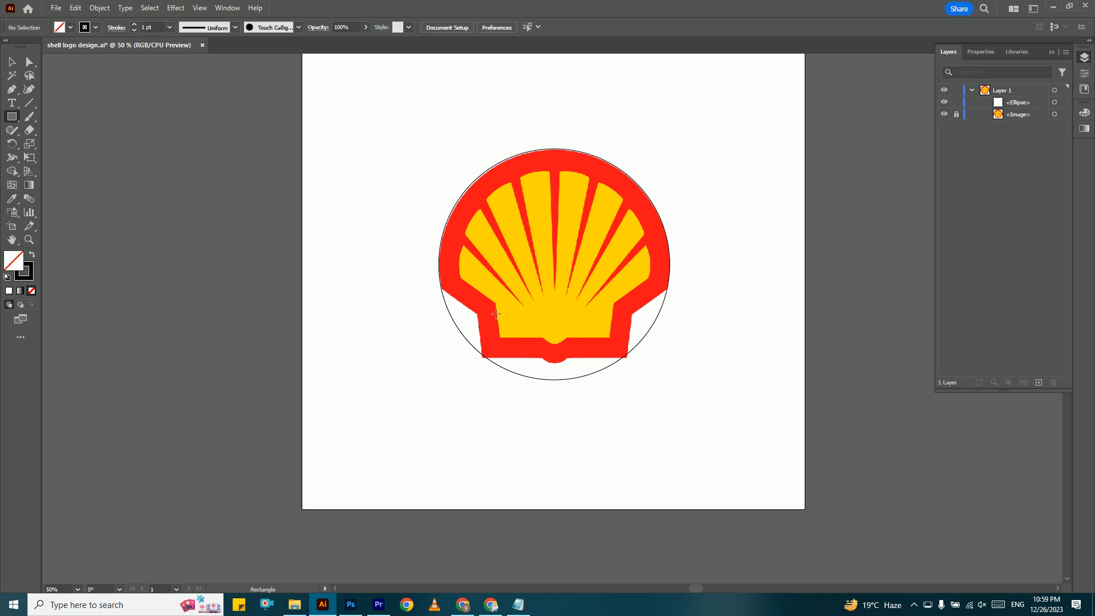
mouse_move(477, 314)
mouse_down()
mouse_move(496, 343)
mouse_move(638, 370)
mouse_up()
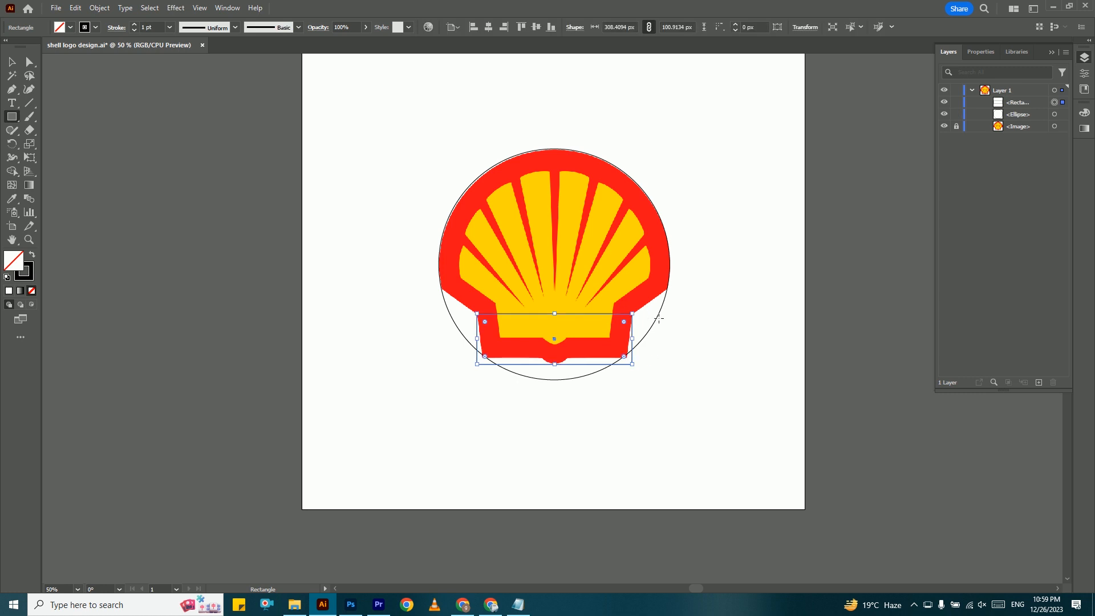
drag(554, 363, 559, 358)
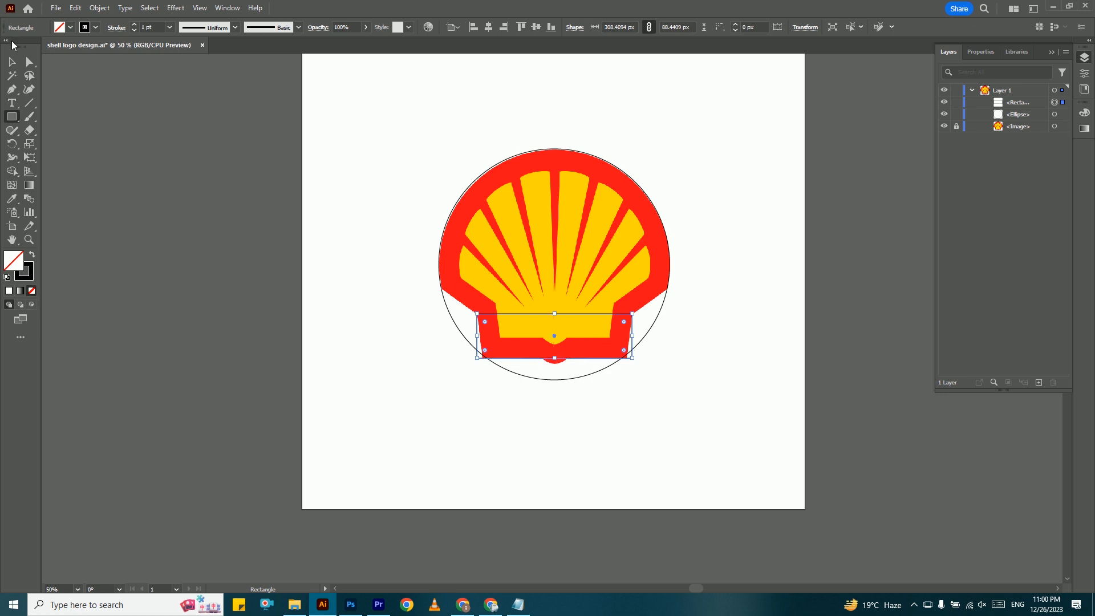
click(12, 61)
click(511, 266)
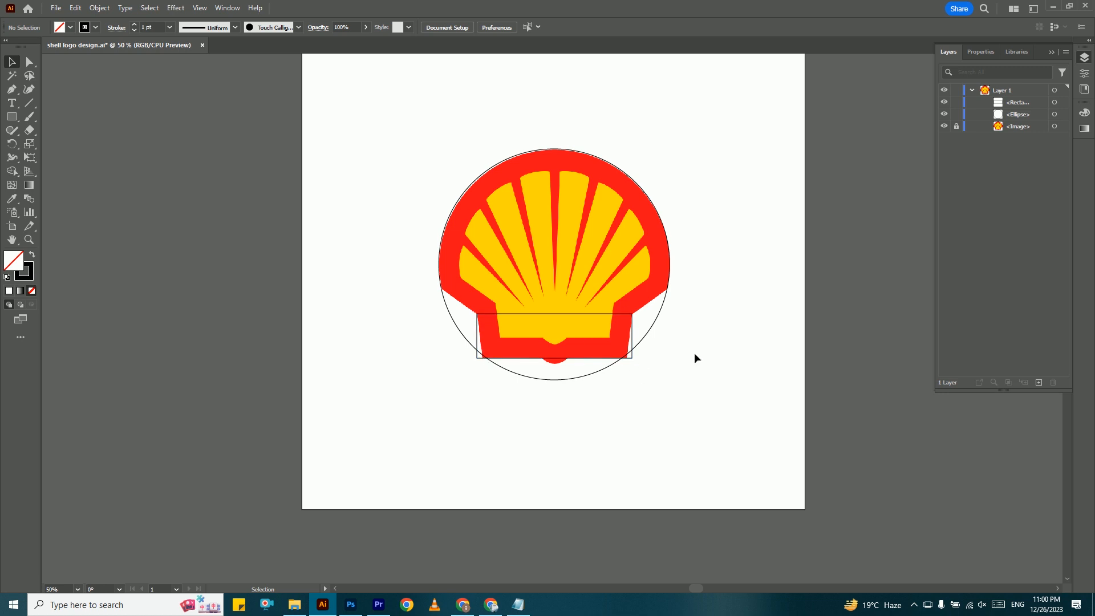
click(596, 314)
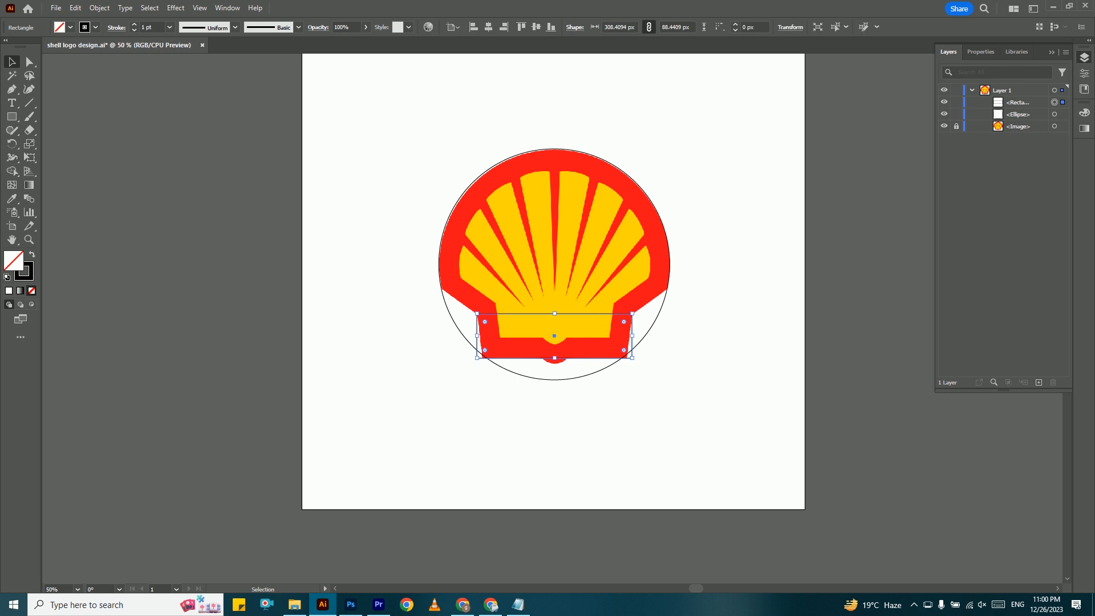
key(a)
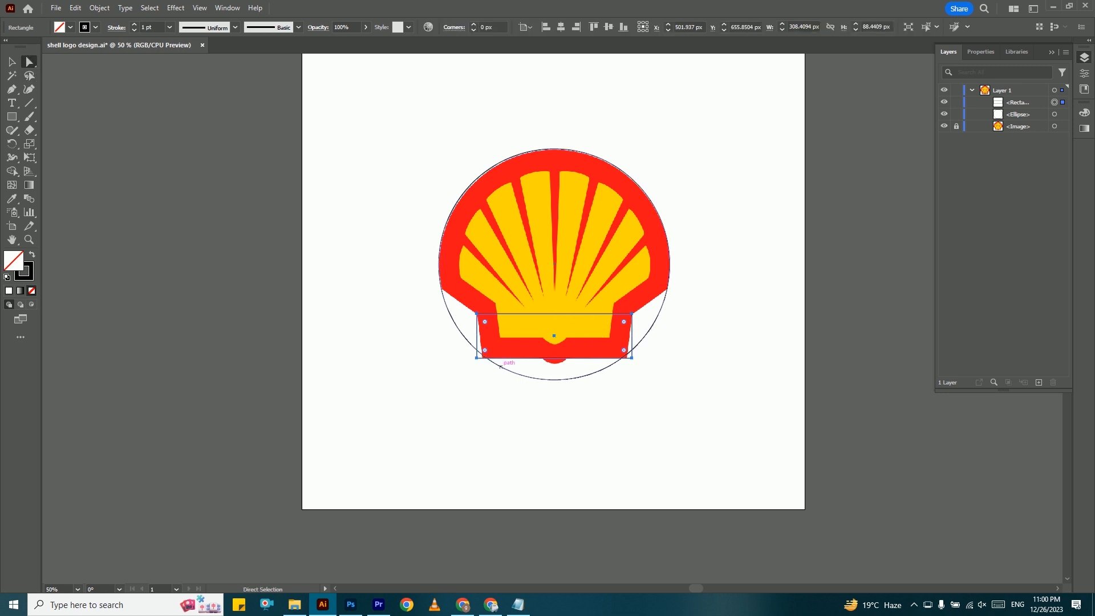
click(477, 358)
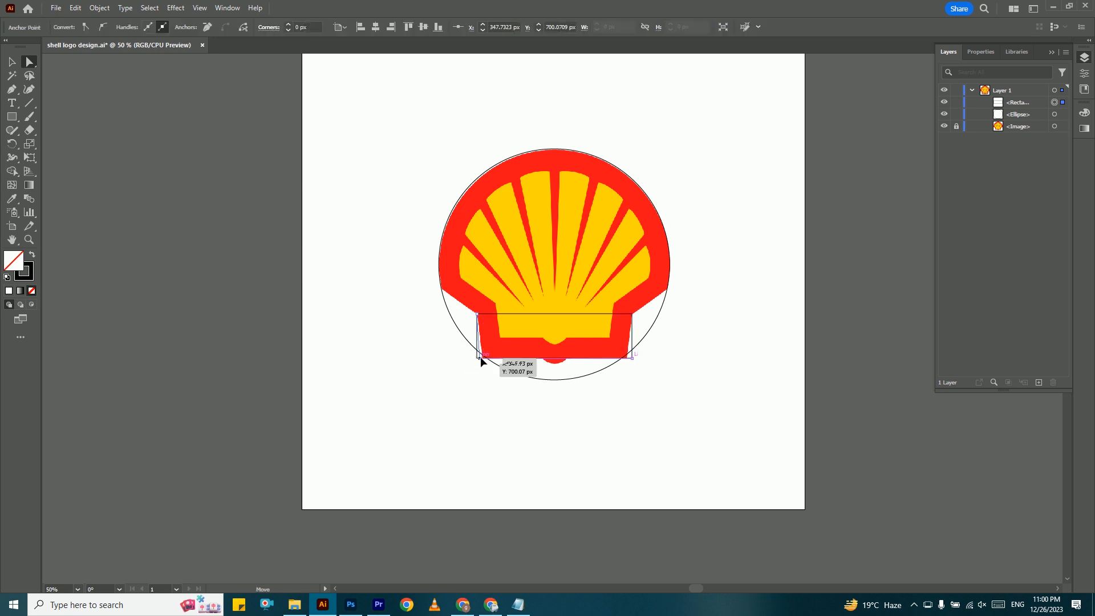
drag(481, 358, 484, 358)
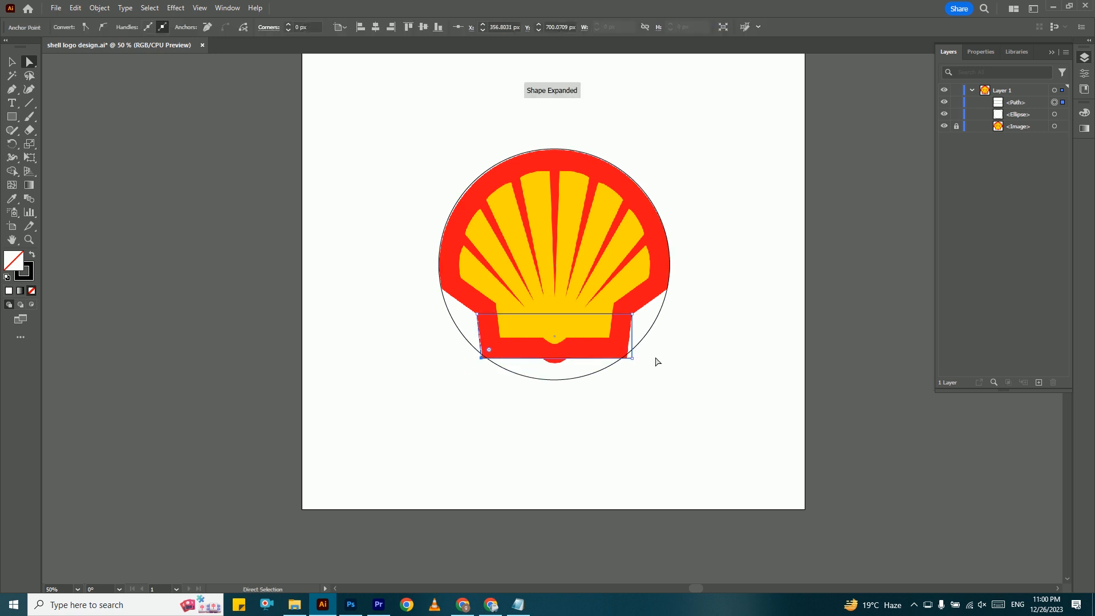
key(ctrl+z)
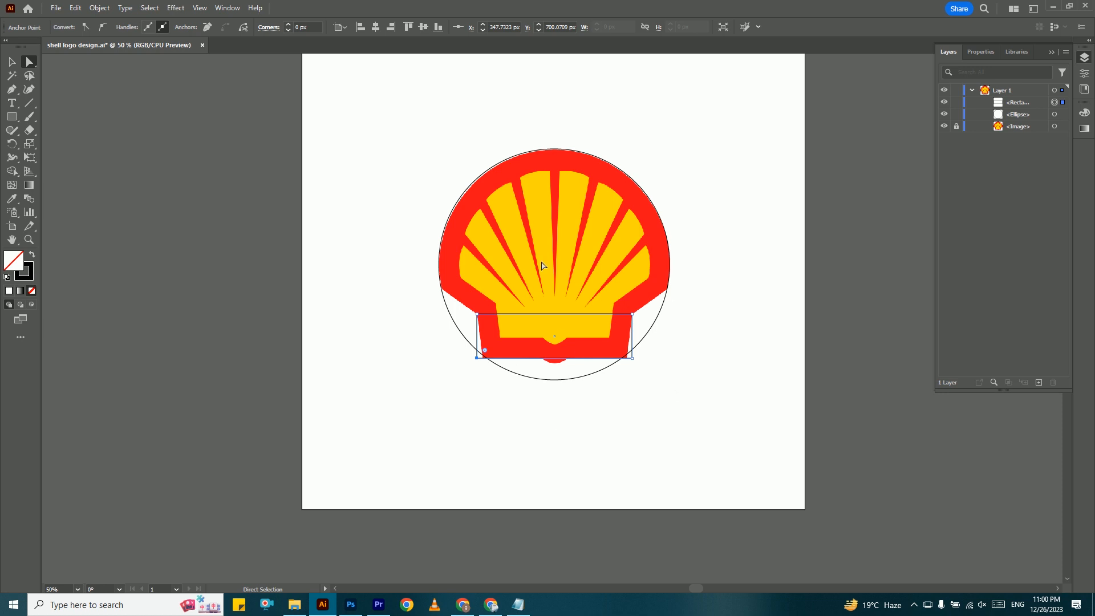
click(12, 61)
click(288, 215)
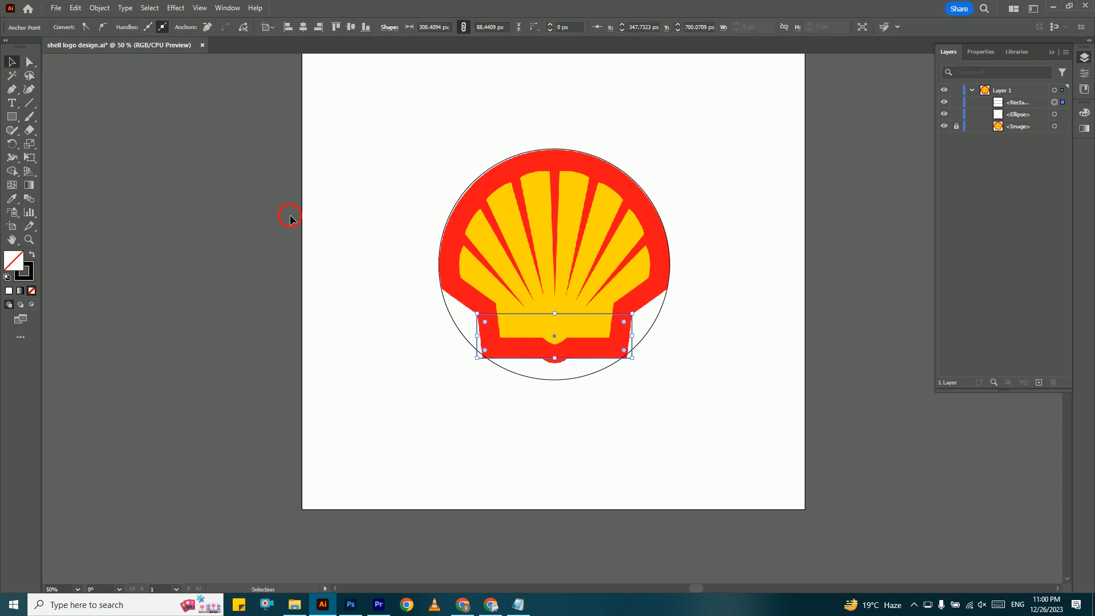
Step: Taper the base rectangle with the Free Transform tool, pulling both lower corners inward to match the slanted sides of the logo's base
click(584, 313)
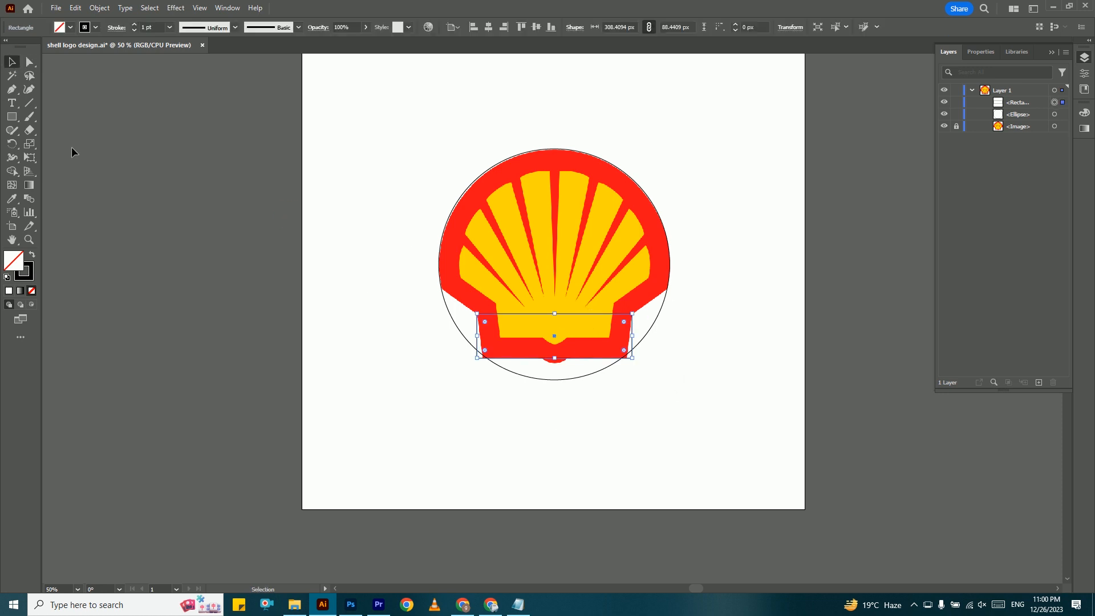
click(30, 158)
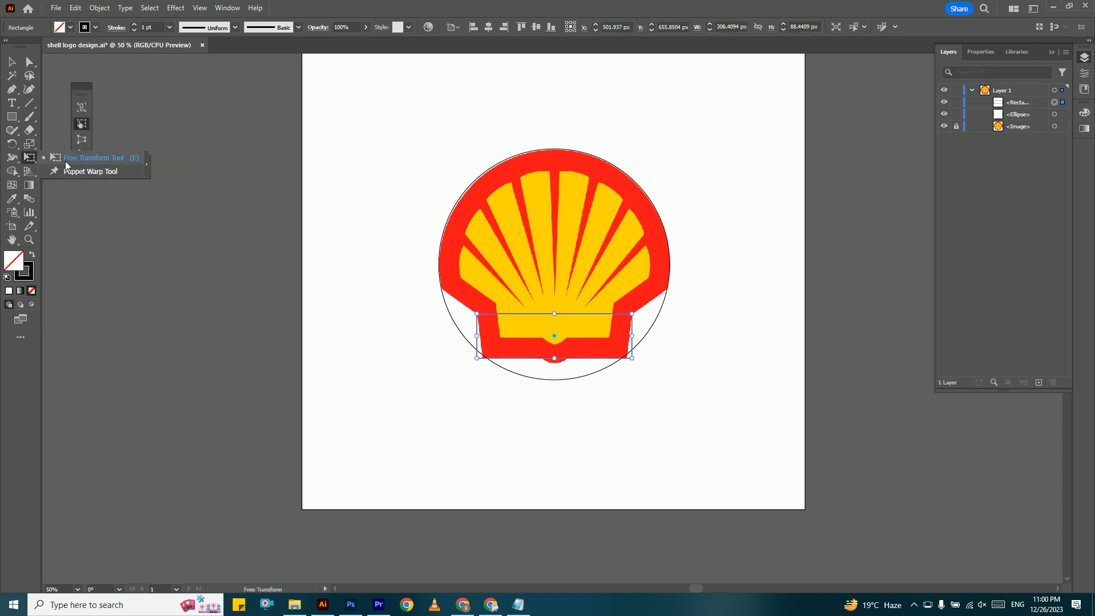
click(66, 164)
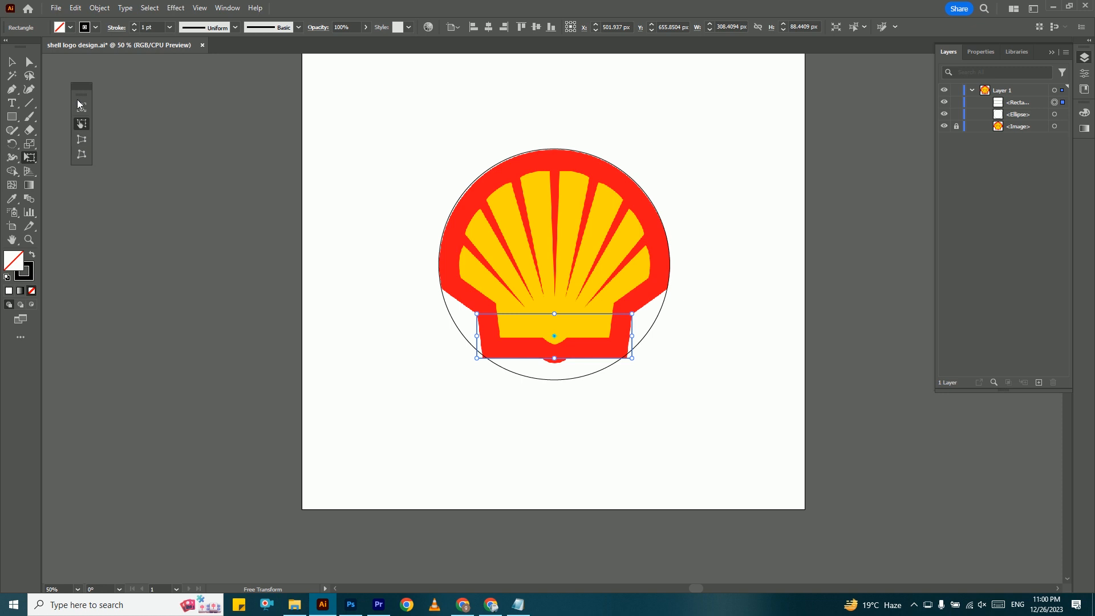
click(83, 157)
drag(478, 358, 484, 358)
drag(484, 360, 488, 365)
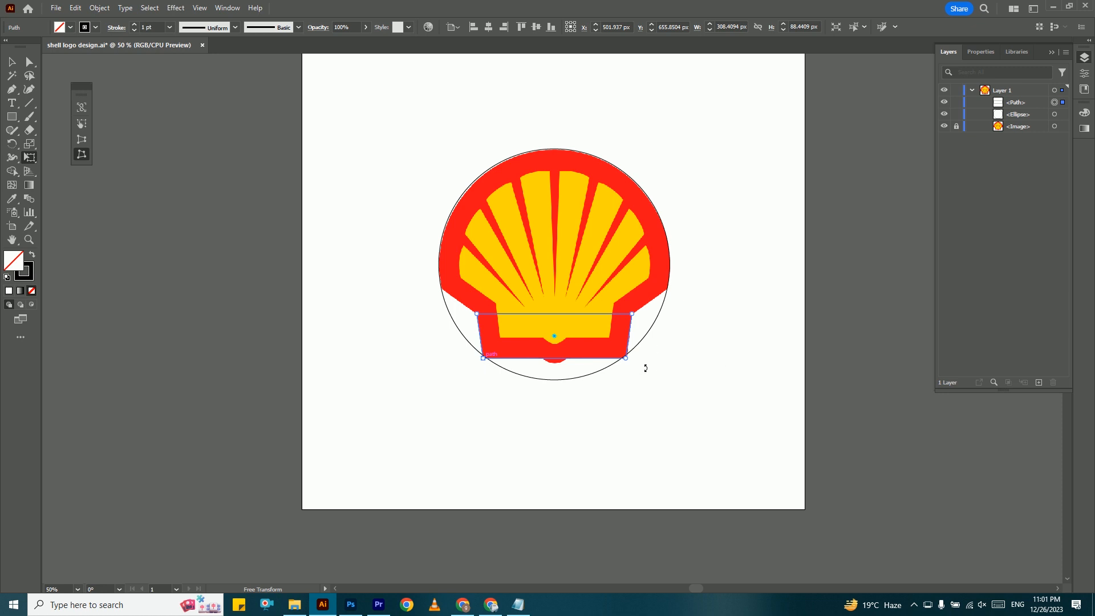
click(12, 66)
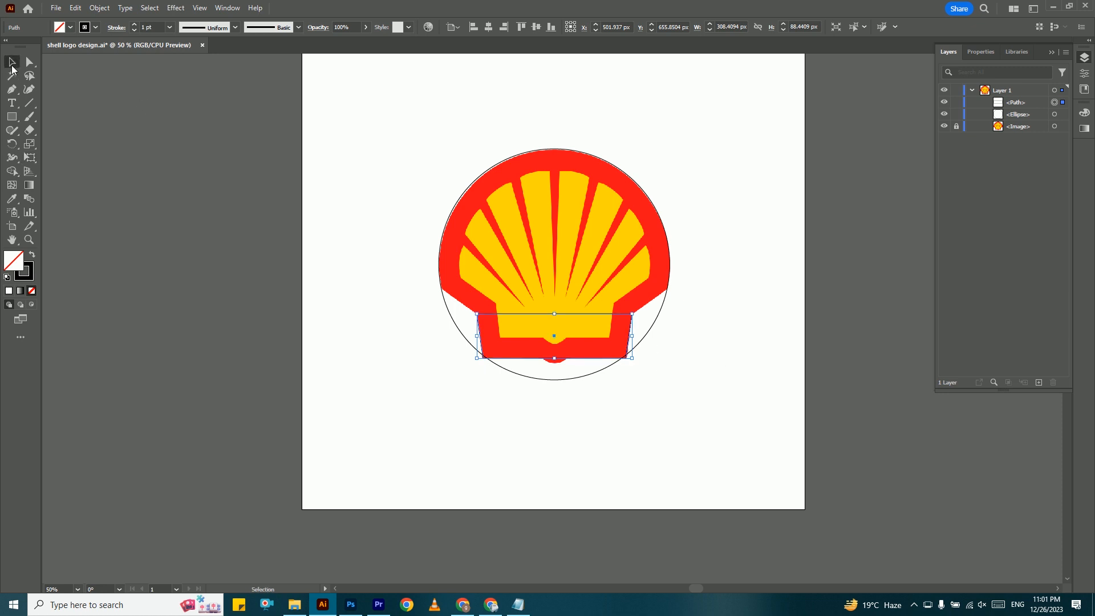
click(482, 451)
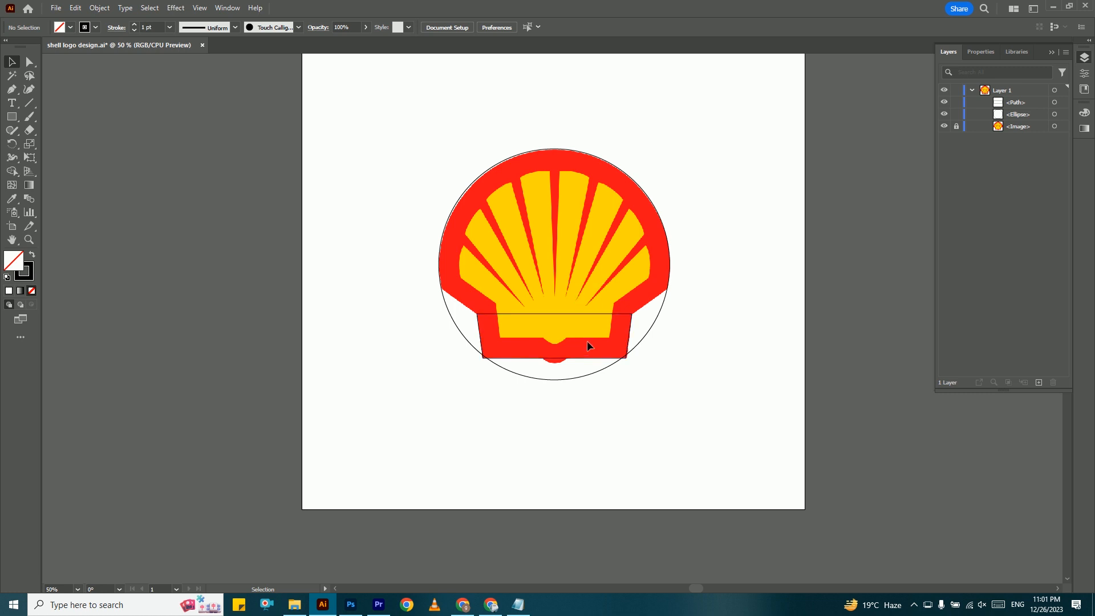
Step: Duplicate the base trapezoid directly above itself and resize the copy to about 459 px wide and 51 px high
drag(594, 343, 593, 275)
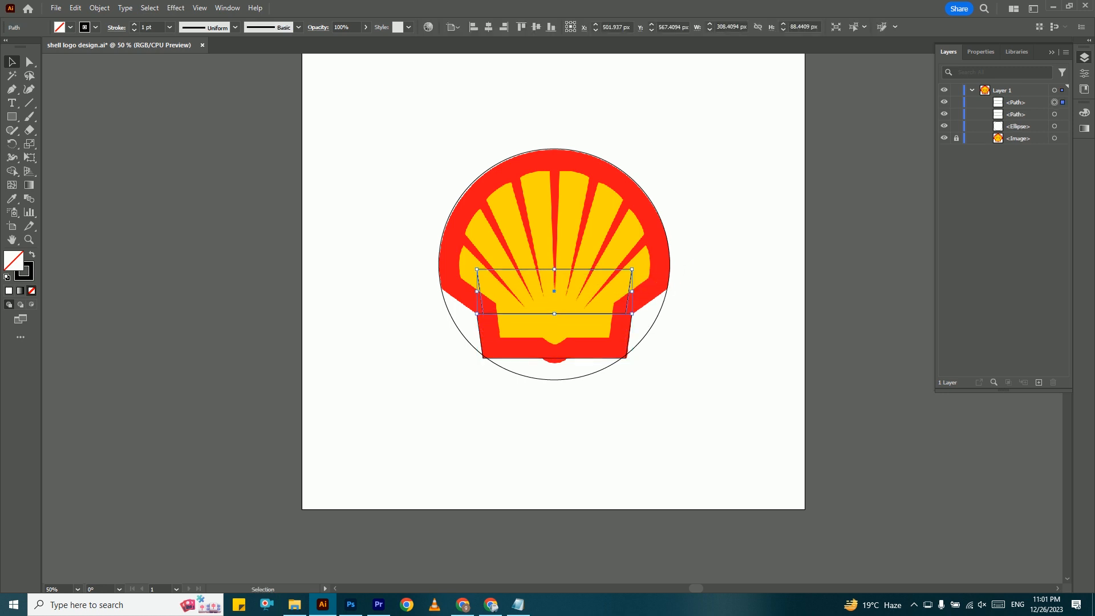
drag(552, 269, 551, 289)
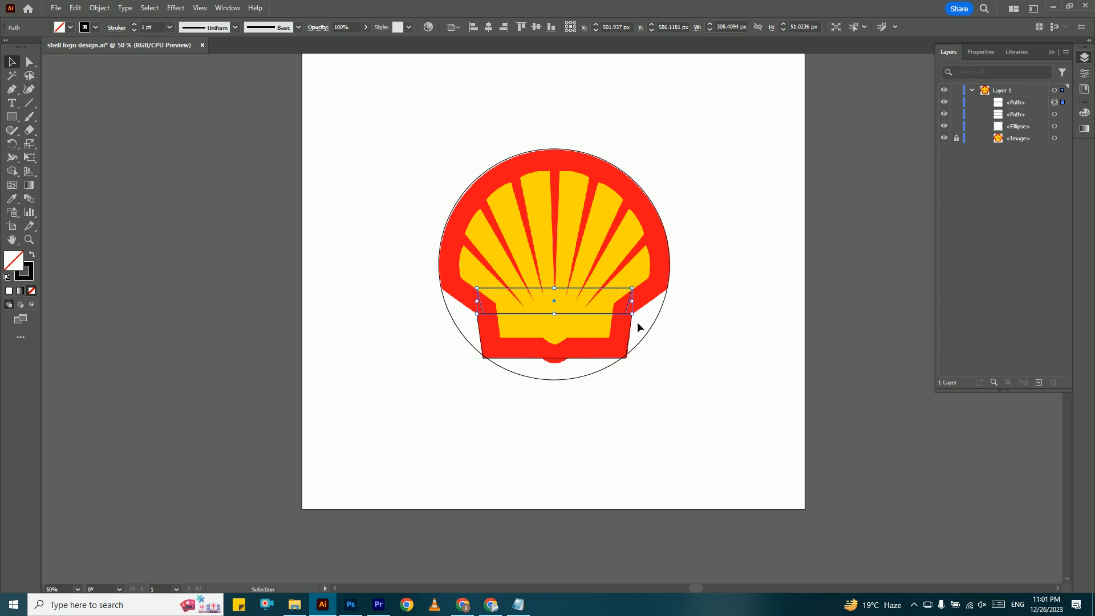
drag(641, 302, 673, 304)
click(671, 293)
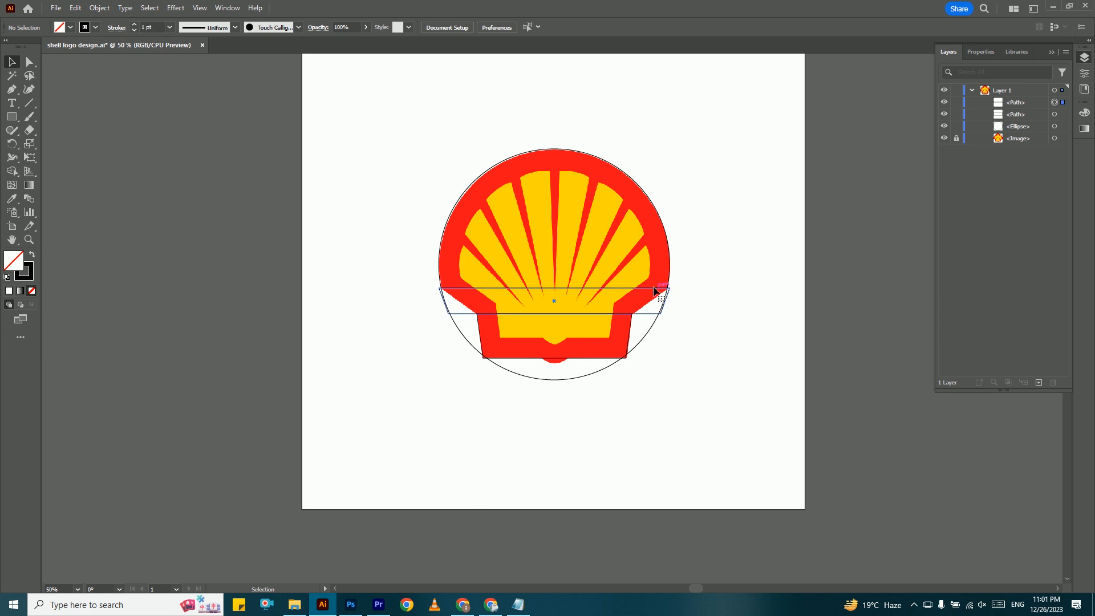
Step: Distort the upper trapezoid with the Free Transform tool so its lower corners meet the top corners of the base shape
click(655, 291)
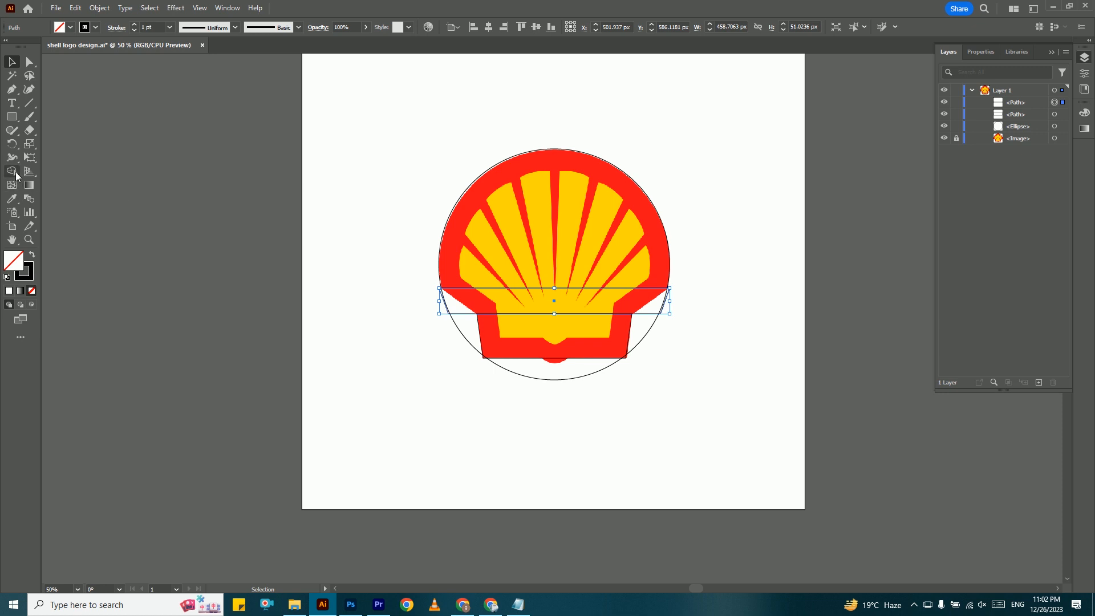
click(33, 159)
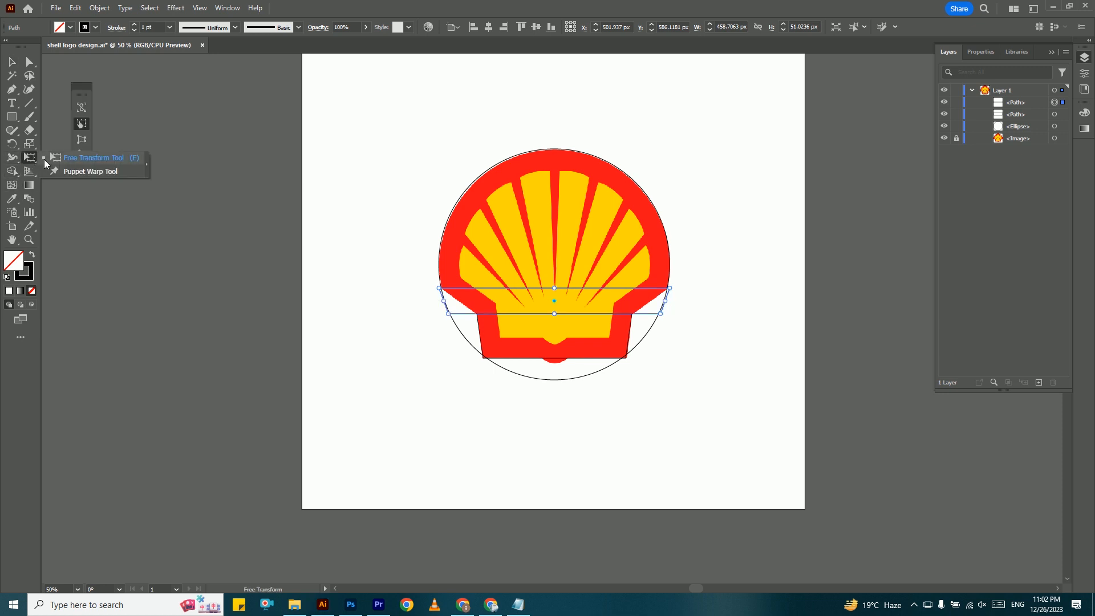
click(86, 158)
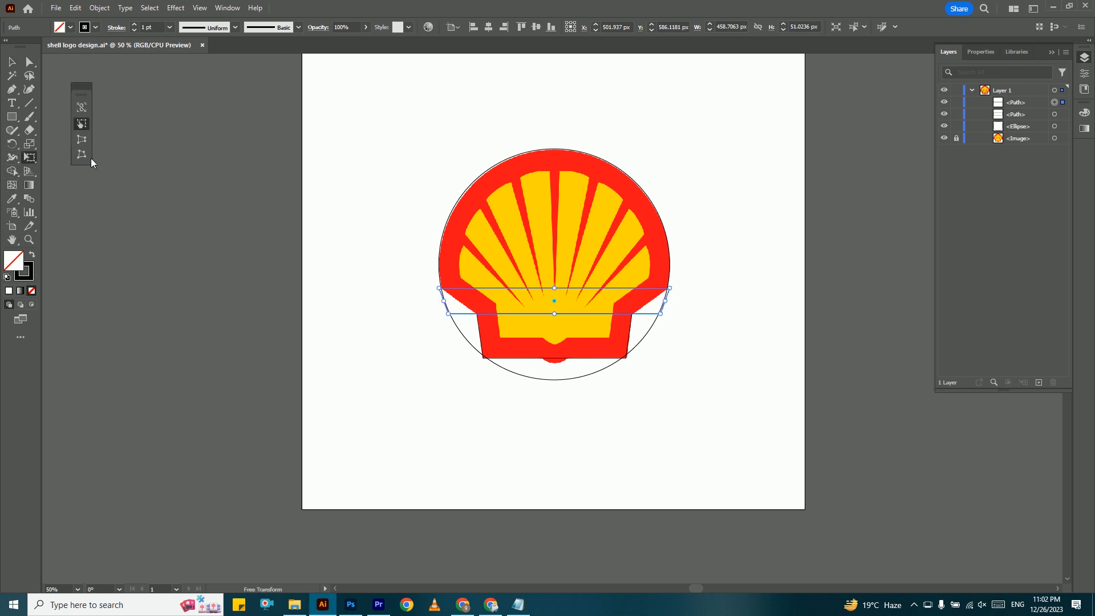
click(81, 155)
drag(448, 313, 477, 313)
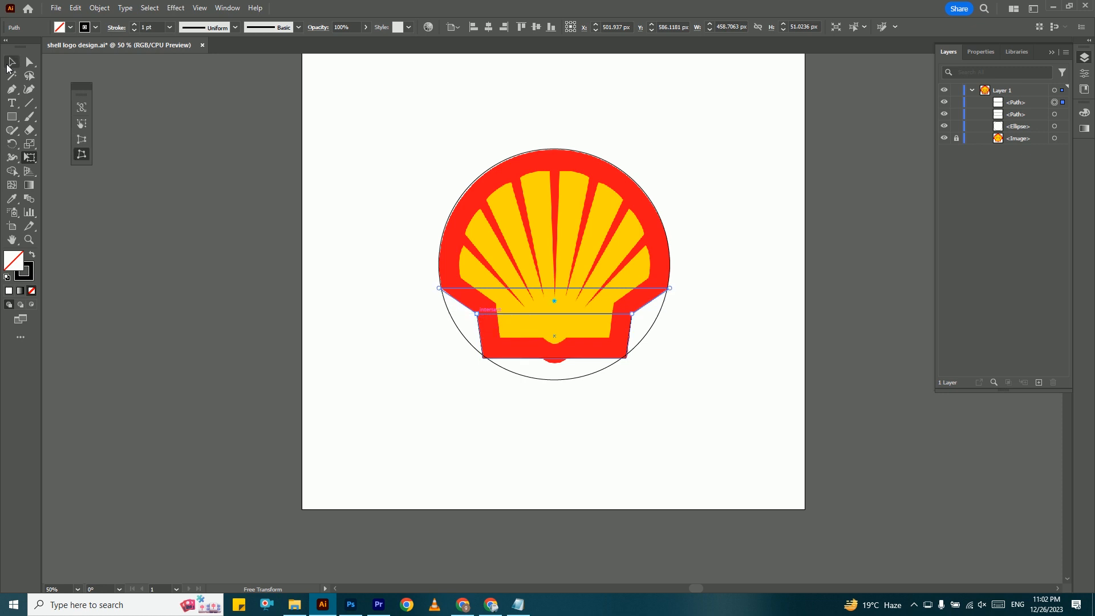
click(11, 63)
click(676, 376)
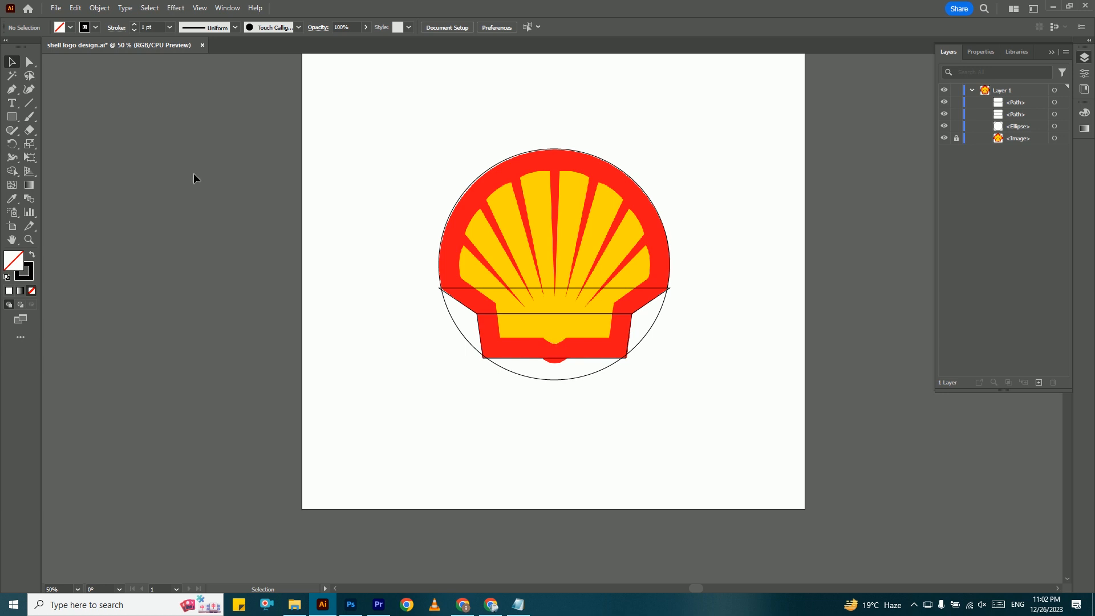
Step: Draw a circle about 77 px in diameter over the rounded bump at the centre of the shell's base
drag(12, 116, 66, 146)
drag(559, 348, 568, 368)
click(12, 61)
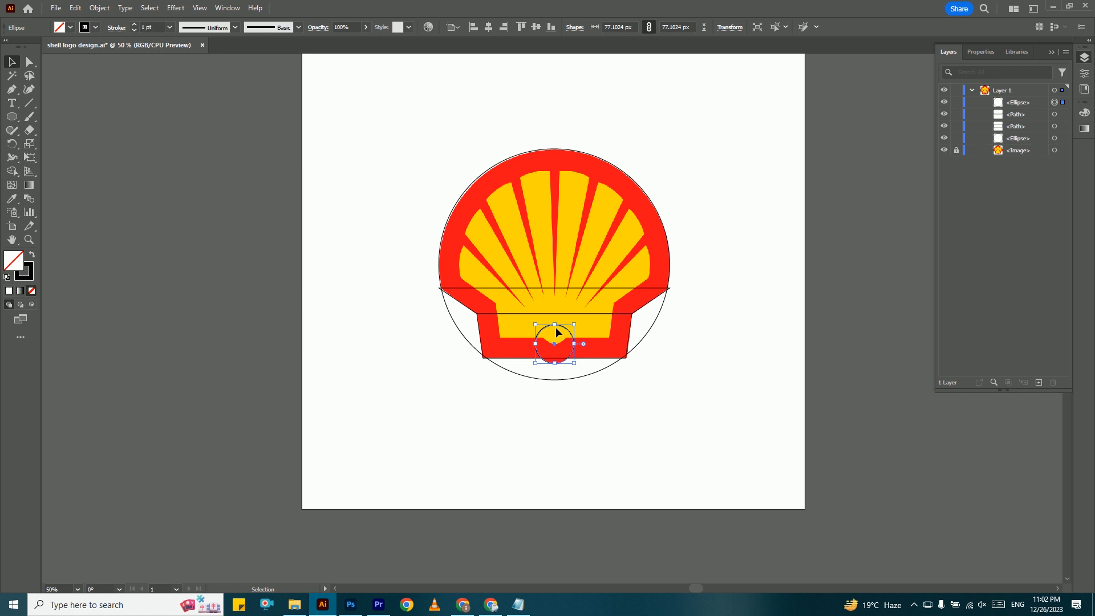
Step: Centre the two circles and both trapezoids on one vertical axis with Horizontal Align Center
click(744, 274)
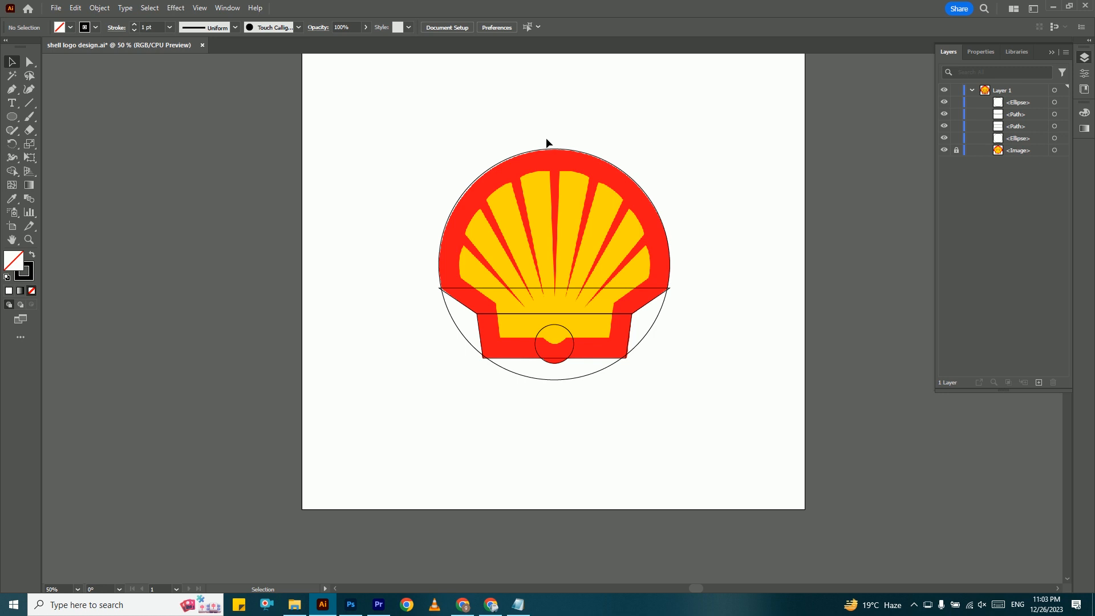
drag(473, 117, 620, 427)
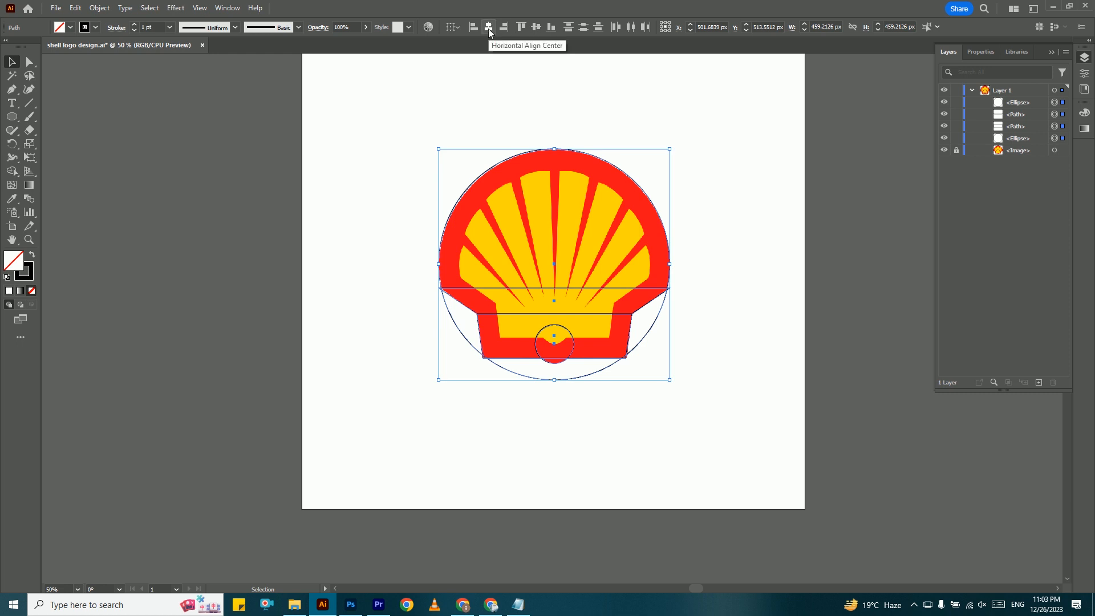
click(609, 420)
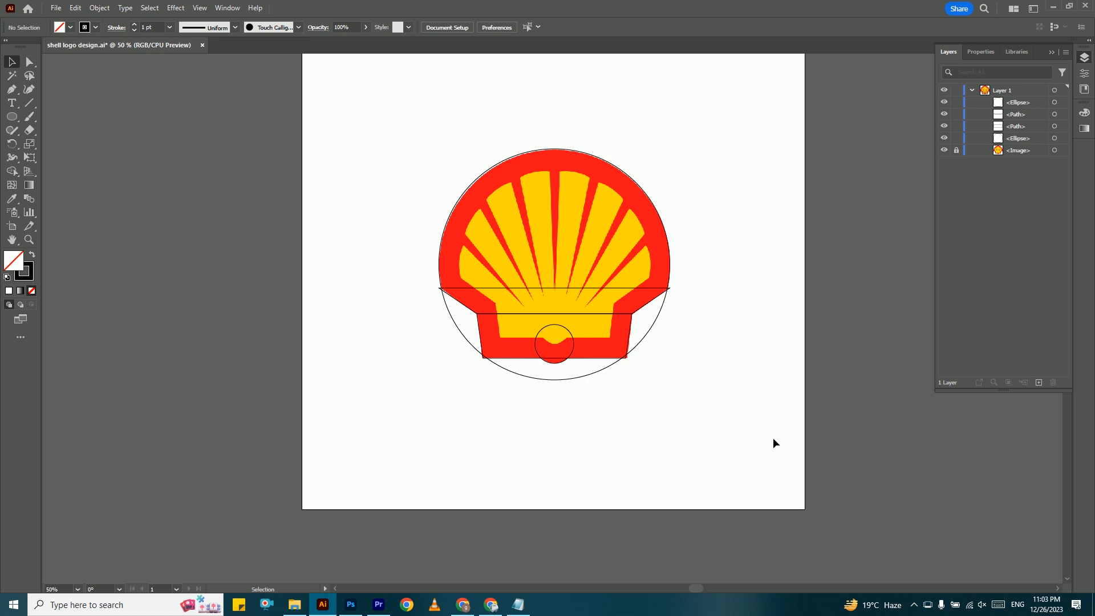
Step: Merge the overlapping circle and trapezoid regions into one black-filled shell silhouette with the Shape Builder tool
drag(461, 119, 757, 536)
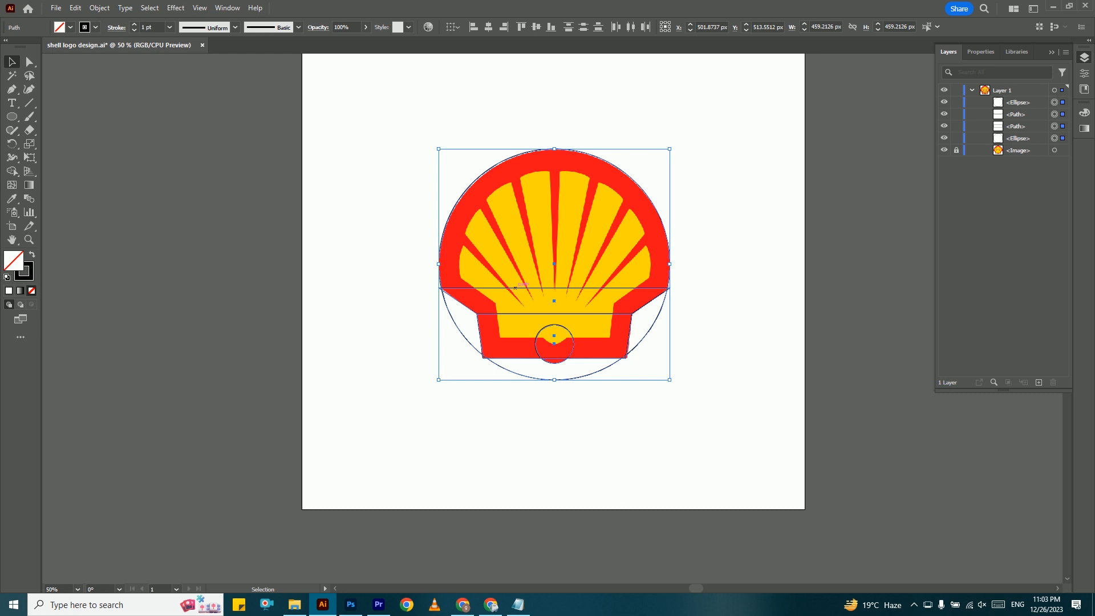
drag(11, 171, 48, 176)
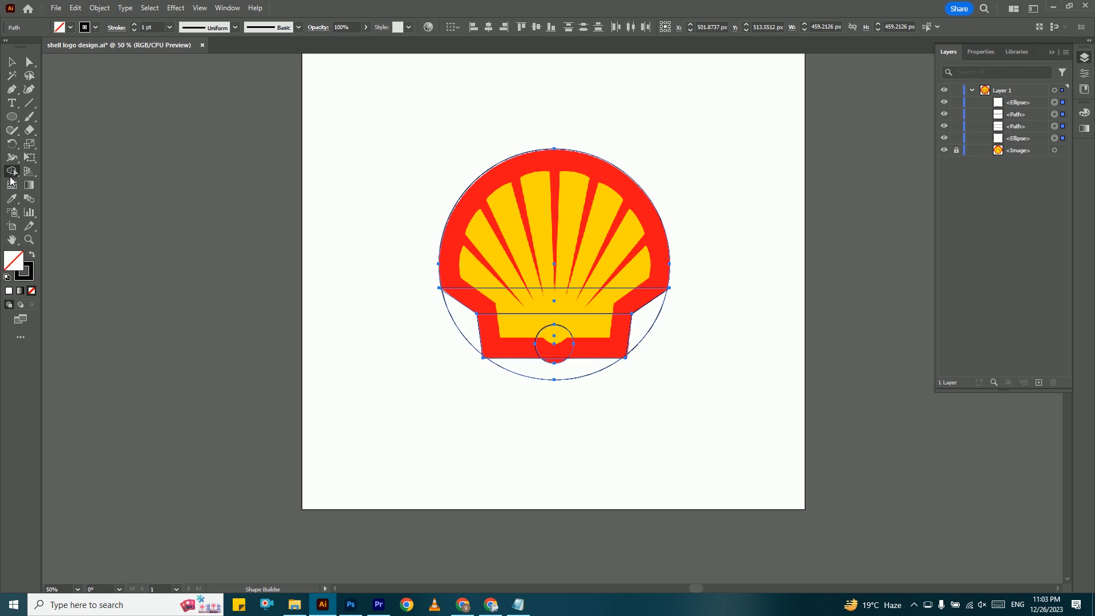
click(33, 256)
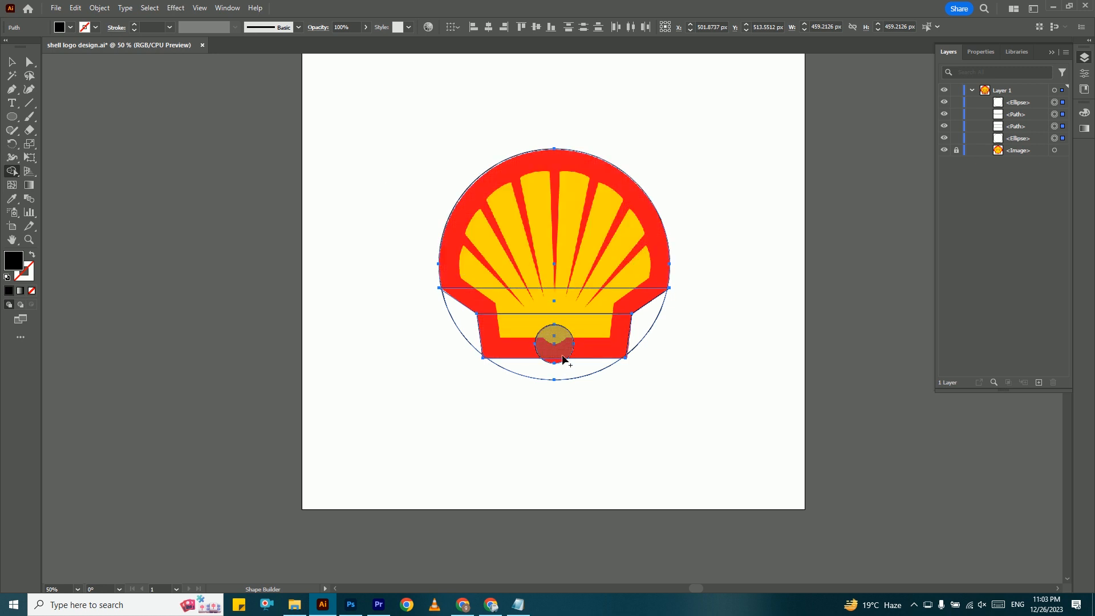
mouse_move(555, 358)
mouse_down()
mouse_move(568, 297)
mouse_move(562, 260)
mouse_up()
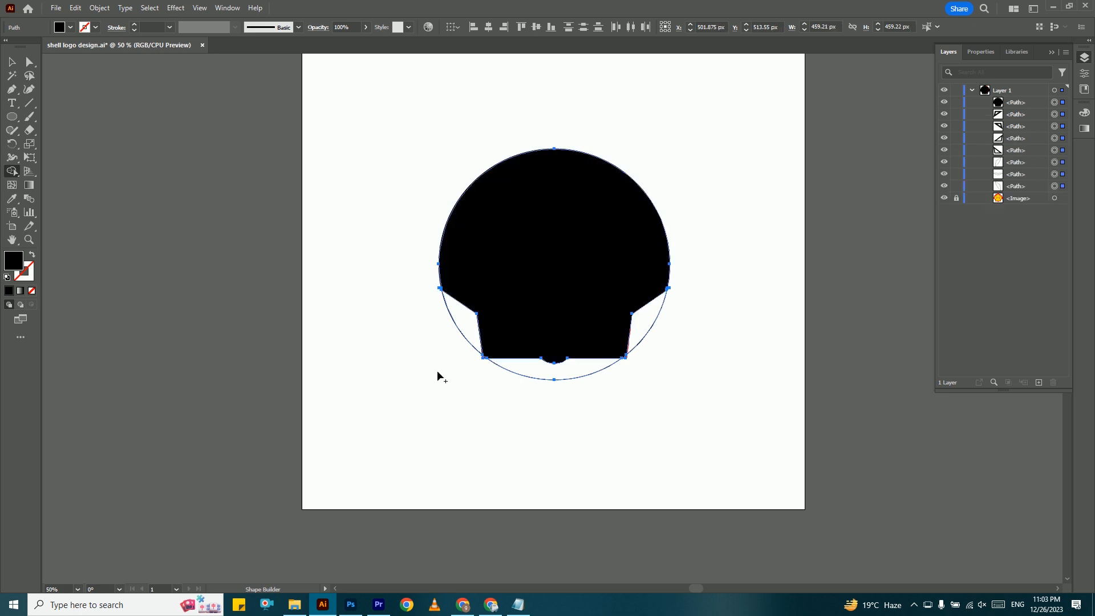
Step: Remove the leftover areas of the large circle beside and below the base with the Shape Builder tool
alt+click(465, 331)
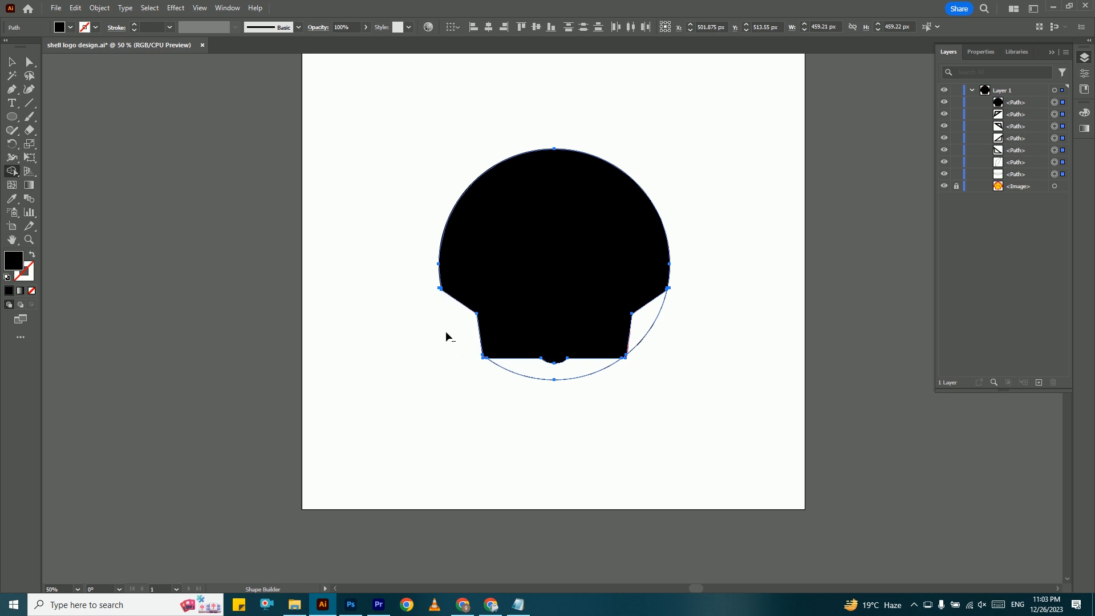
alt+click(593, 369)
alt+click(640, 321)
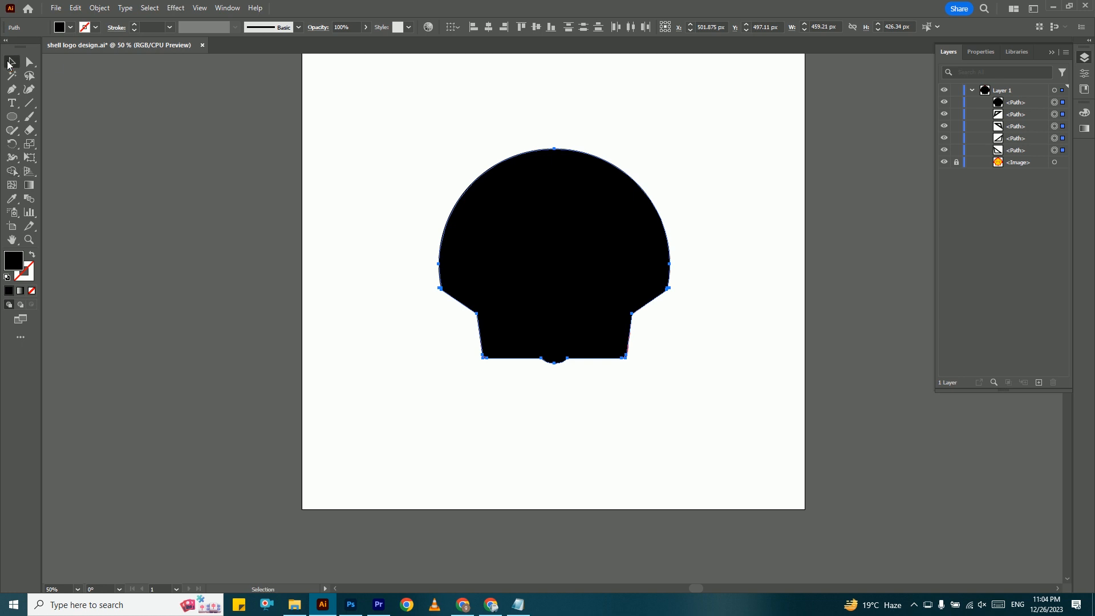
Step: Move the black silhouette off the reference image and delete the small leftover path fragments around the base
click(11, 61)
click(446, 200)
click(614, 257)
drag(591, 262, 827, 248)
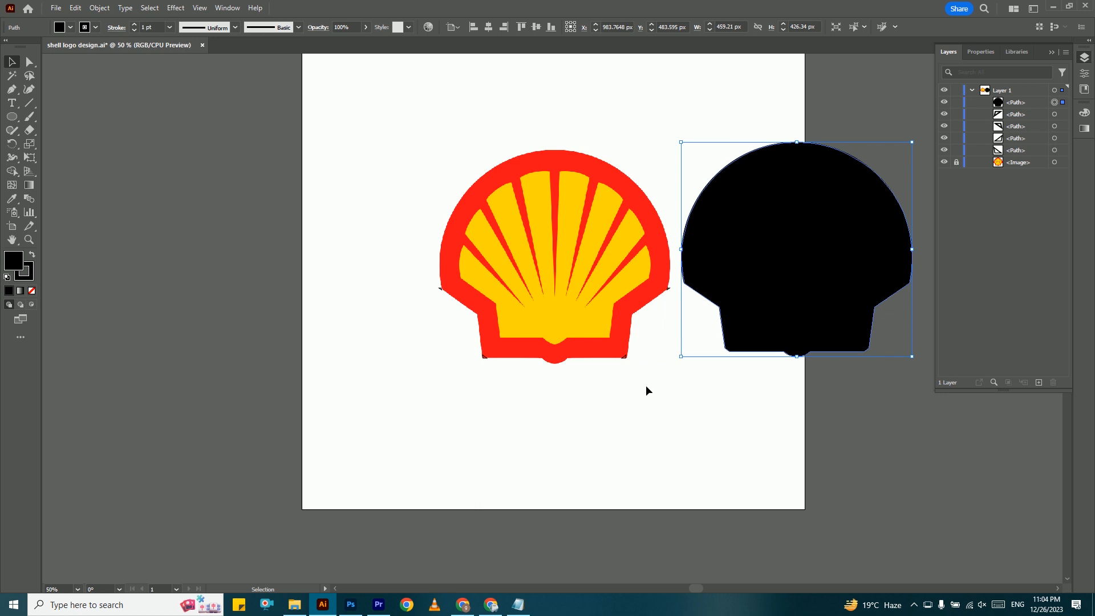
drag(413, 264, 662, 368)
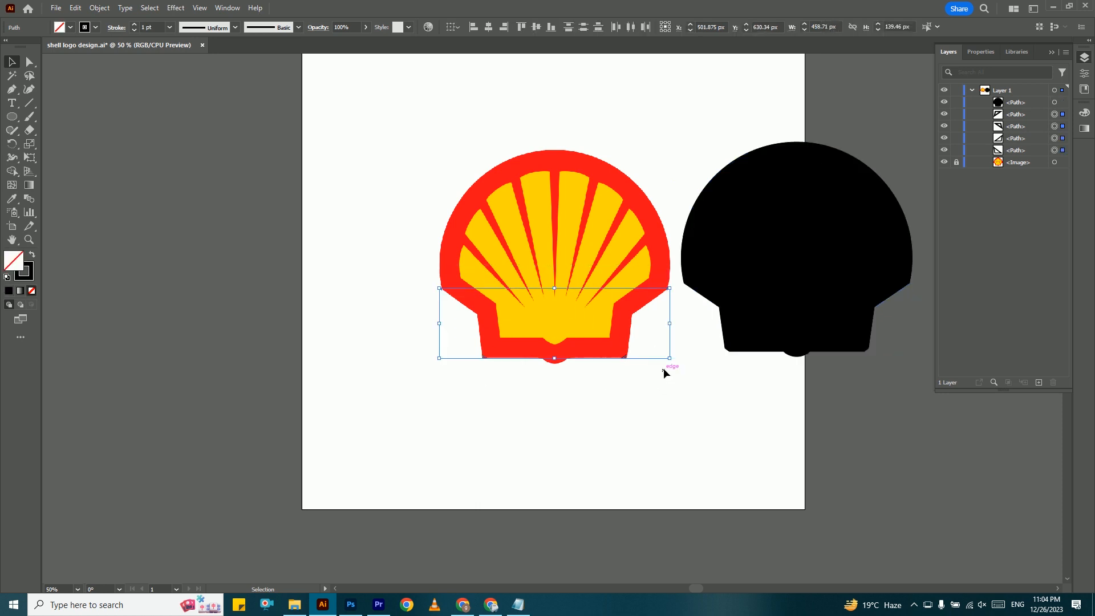
key(Delete)
Step: Unlock the reference image, move it off the artboard, and place the black silhouette in its former spot
click(795, 310)
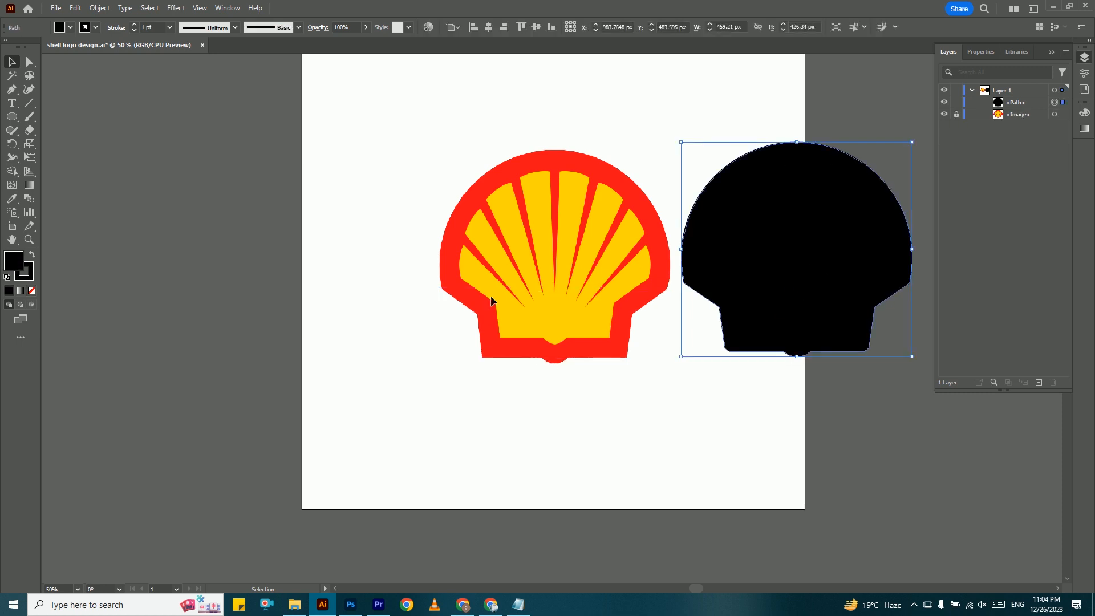
click(508, 259)
click(963, 115)
drag(556, 273, 170, 274)
drag(814, 251, 575, 276)
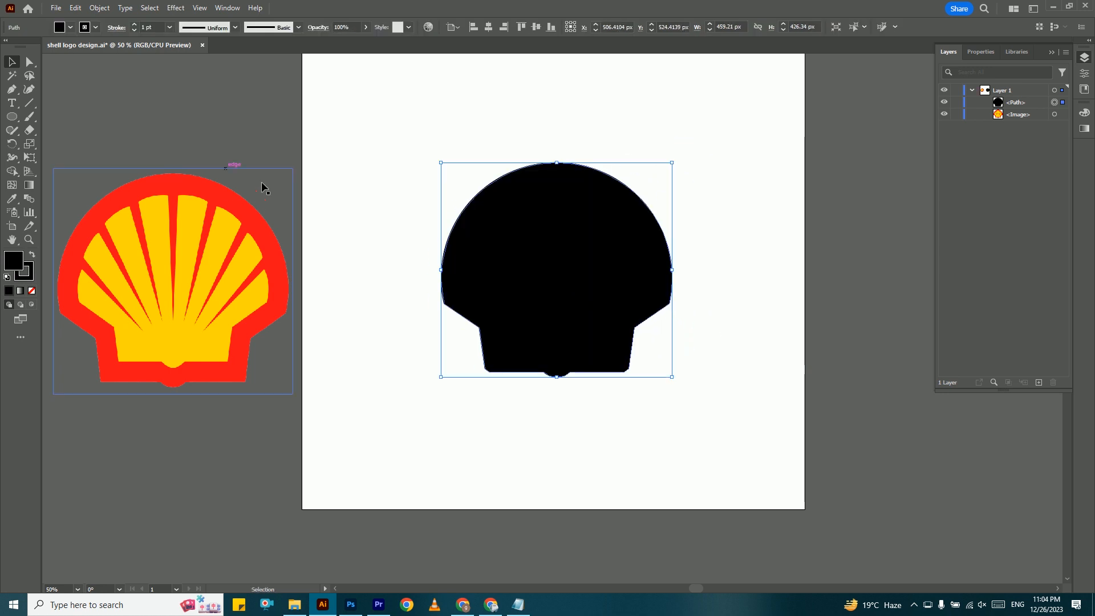
Step: Fill the shell silhouette with the red sampled from the reference logo using the Eyedropper
key(i)
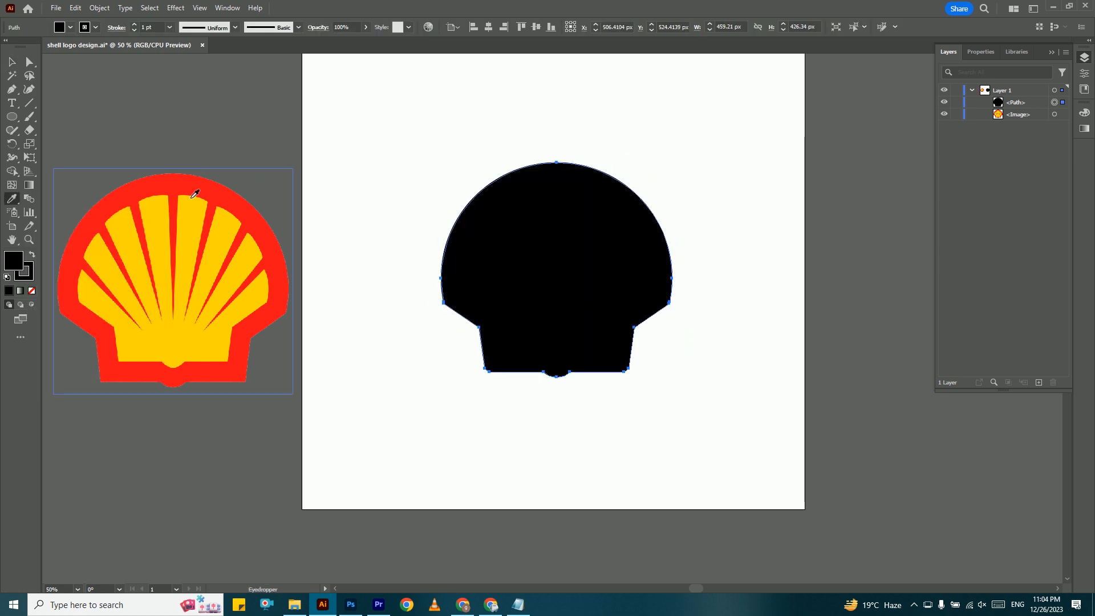
click(194, 196)
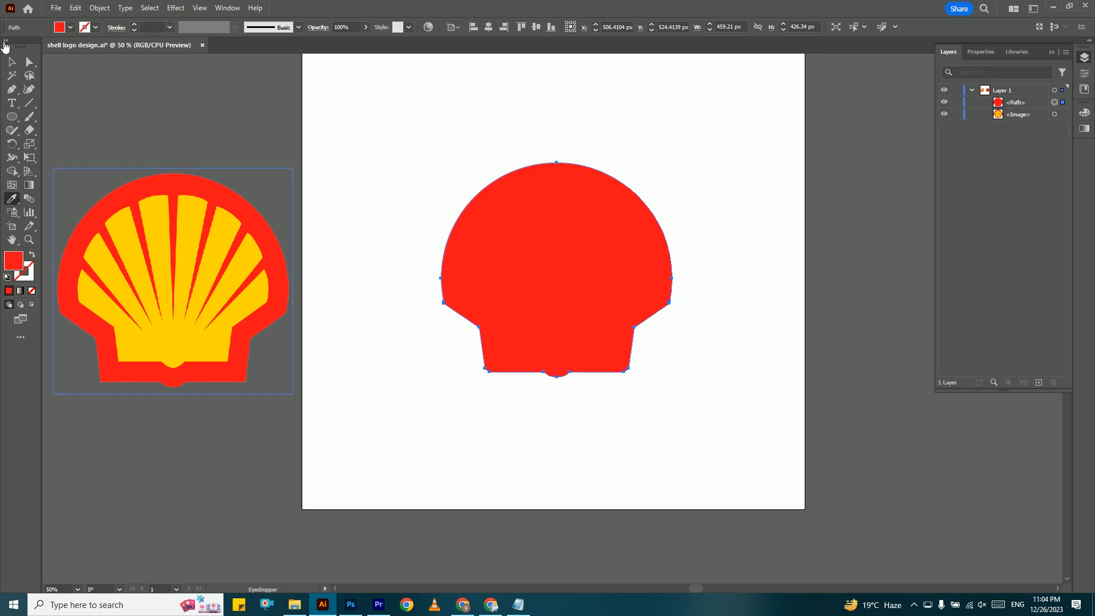
click(11, 63)
click(239, 79)
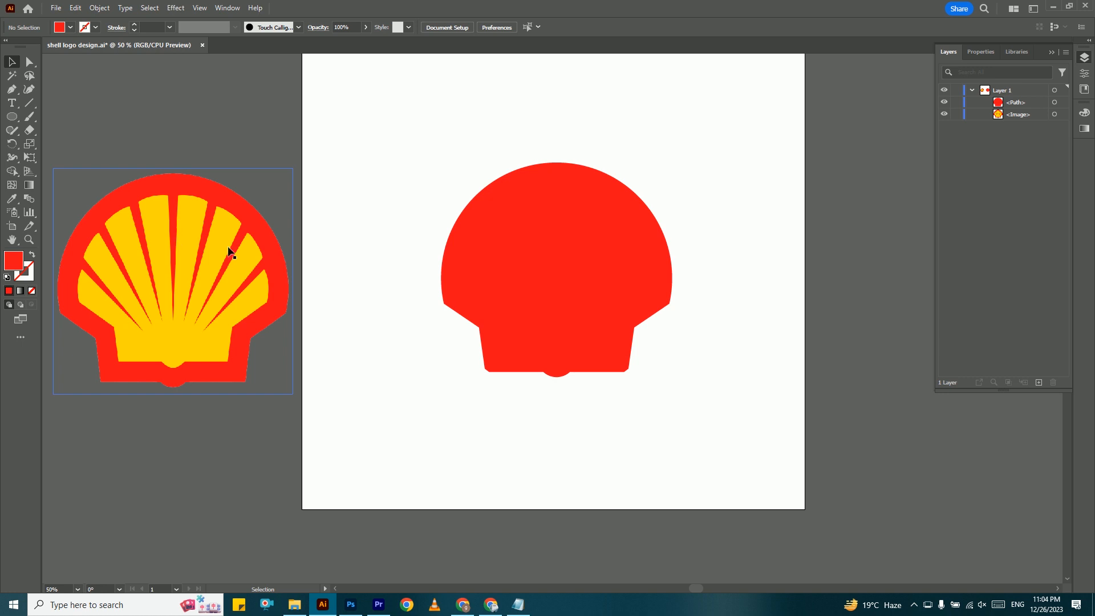
Step: Paste a copy of the red shell in front and scale it concentrically to about 358 × 333 px
click(568, 287)
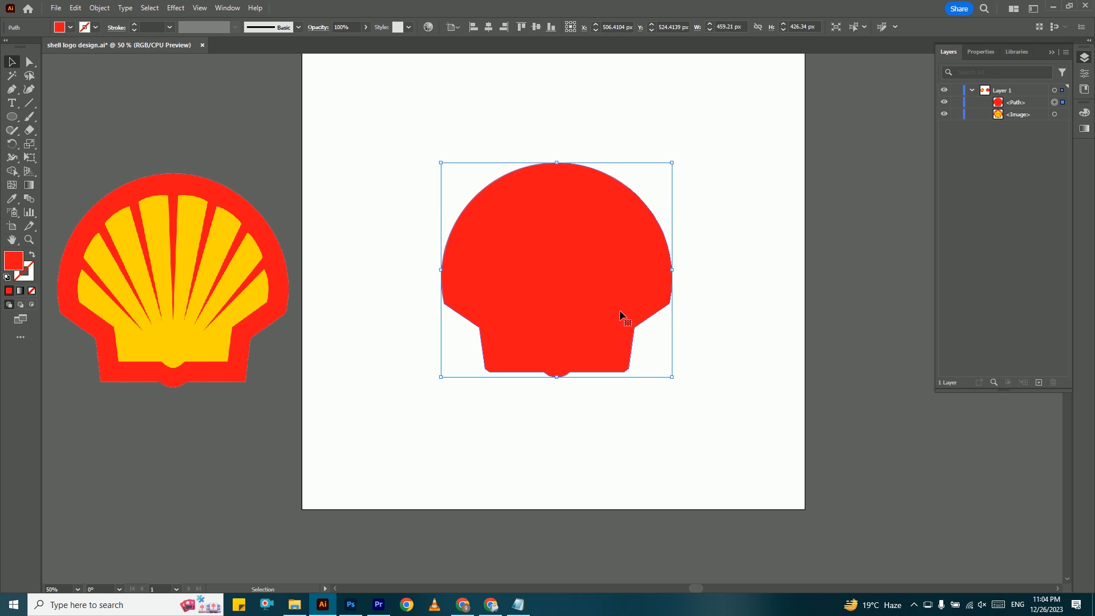
key(a)
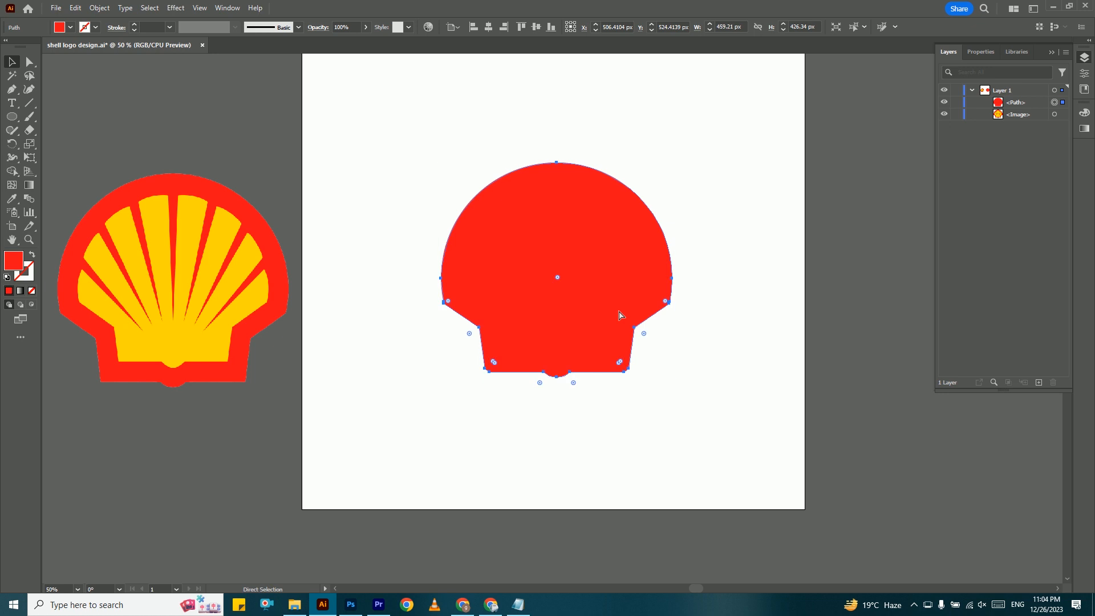
key(ctrl+c)
key(ctrl+f)
key(v)
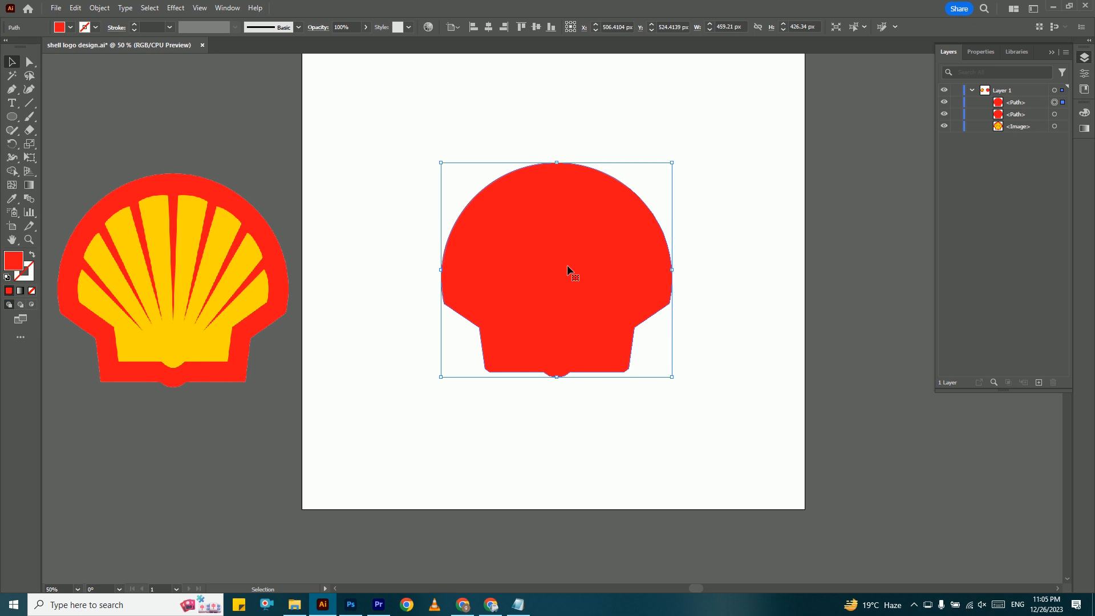
drag(678, 273, 646, 269)
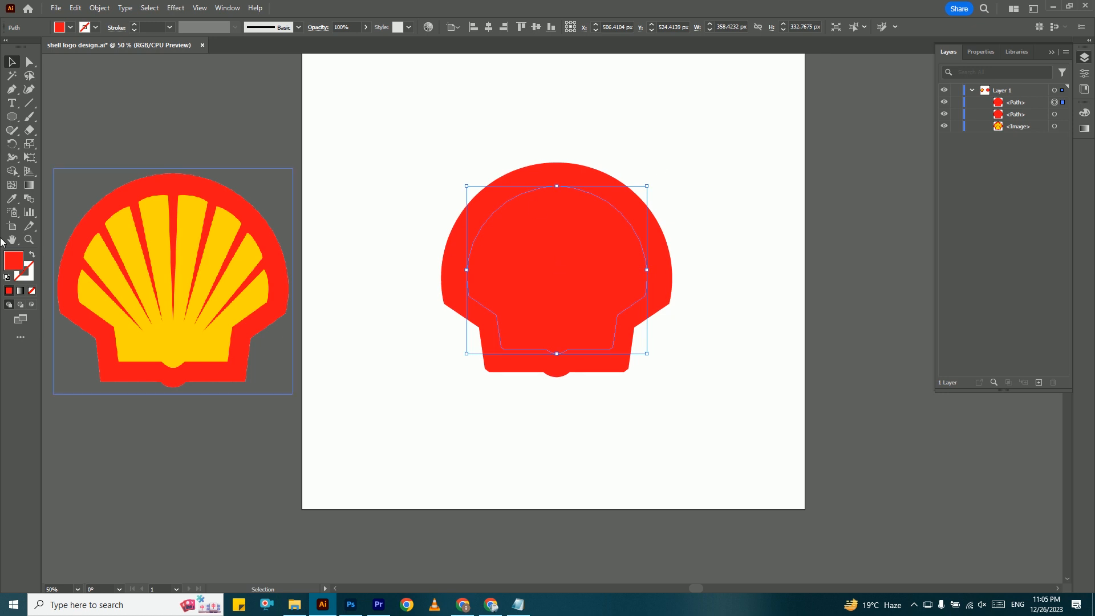
Step: Fill the smaller inner shell with the yellow sampled from the reference logo using the Eyedropper
click(12, 203)
click(158, 215)
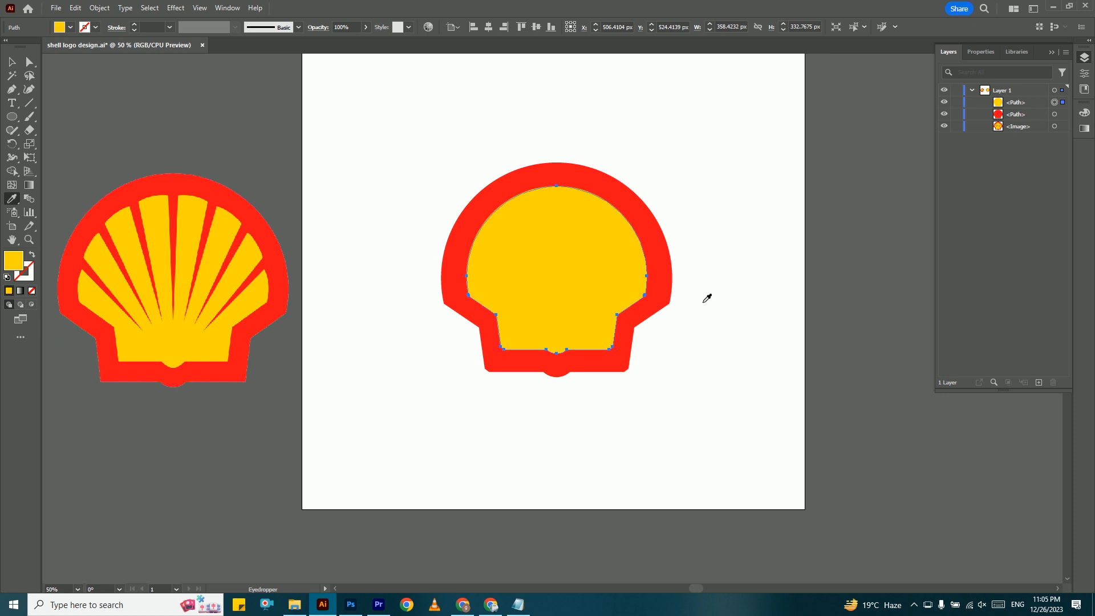
click(11, 63)
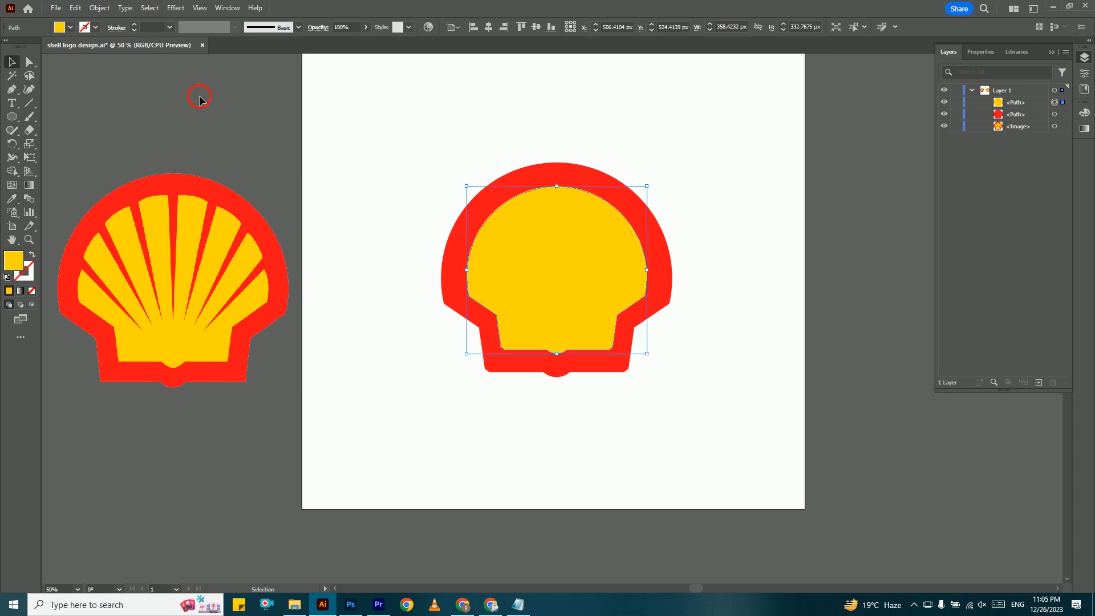
click(493, 118)
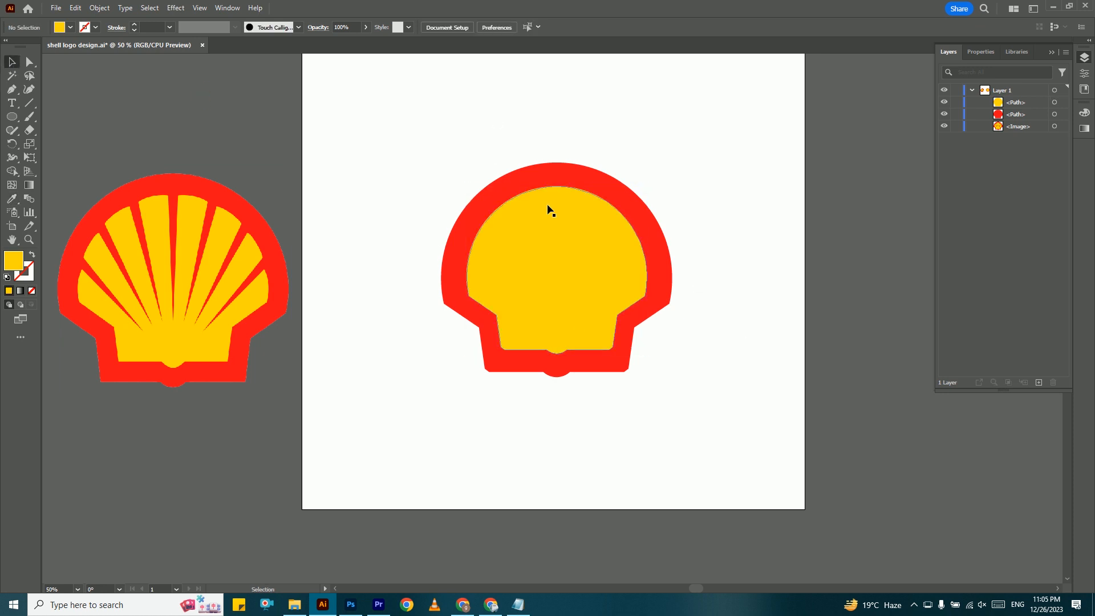
Step: Shift the reference image slightly toward the artboard, keeping it just outside the artboard's edge
click(217, 251)
drag(201, 259, 215, 259)
click(382, 217)
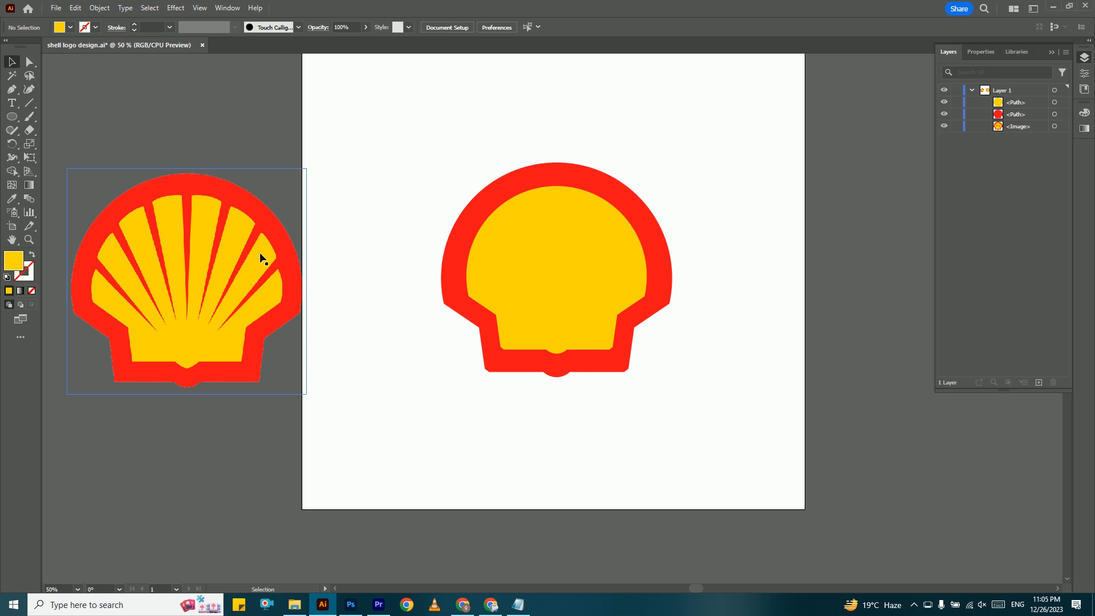
Step: Create a three-sided polygon with a radius of 146.0696 px beside the shell
click(280, 281)
drag(12, 117, 72, 161)
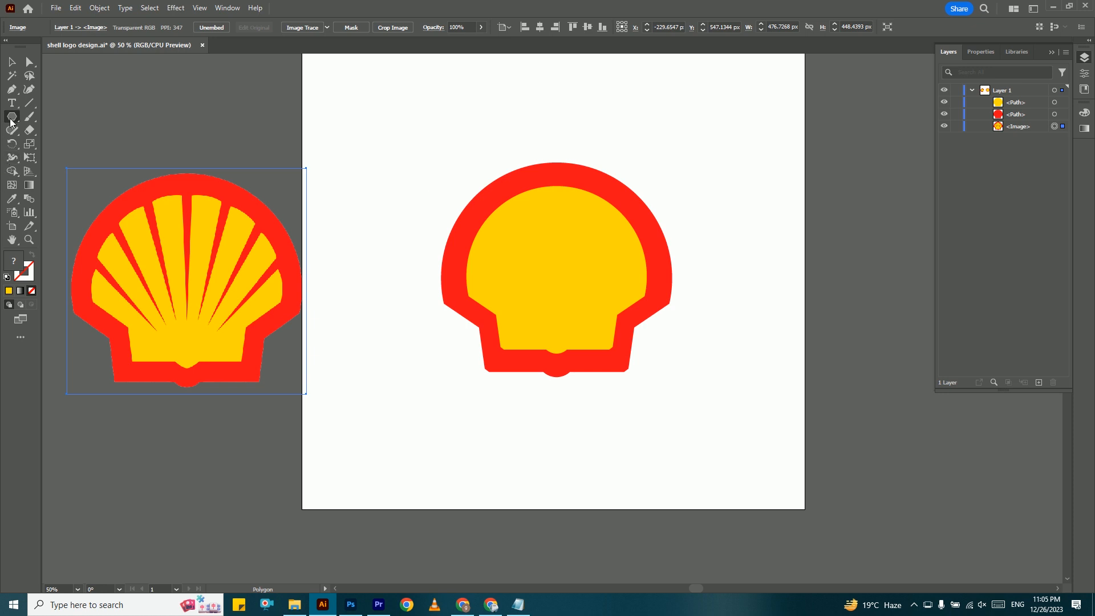
click(415, 127)
drag(448, 171, 446, 156)
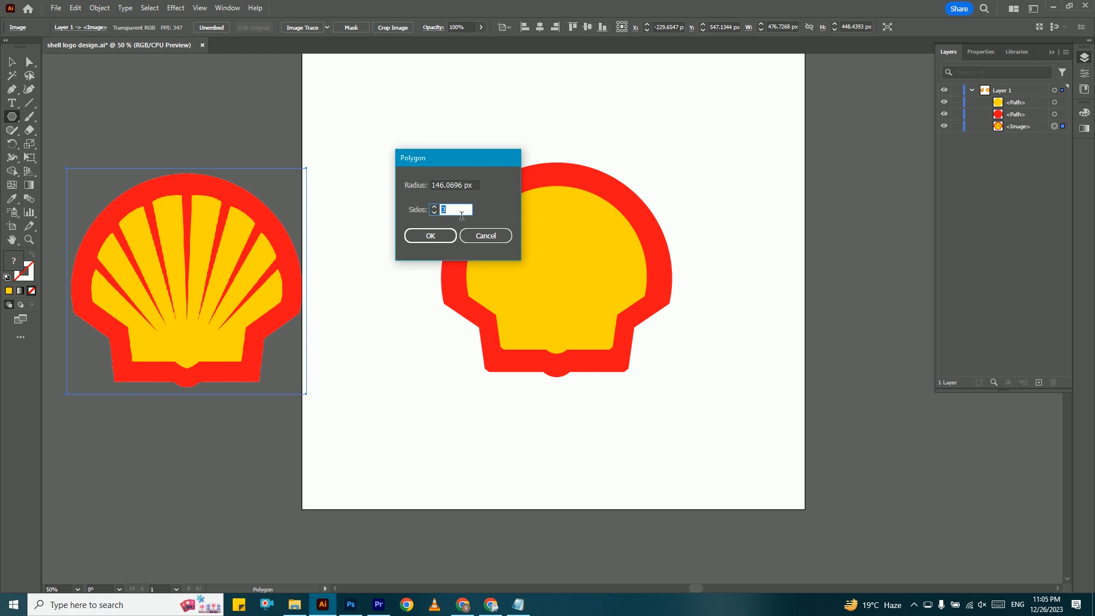
click(441, 236)
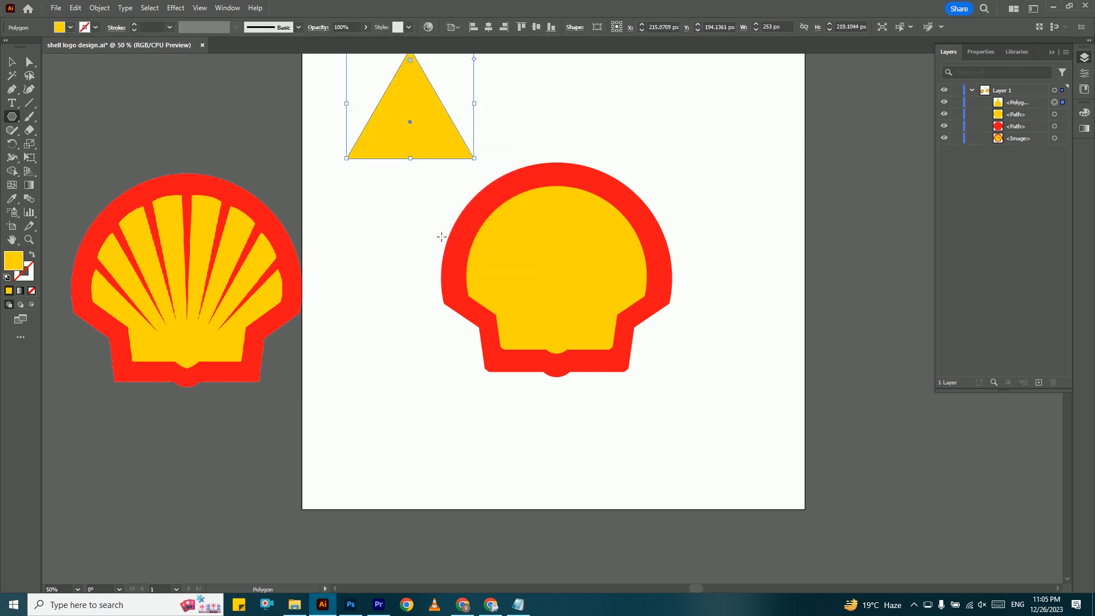
Step: Flip the triangle to point down, stretch it to about 398 px high, and position it over the reference's central red ray
key(v)
drag(400, 69, 427, 377)
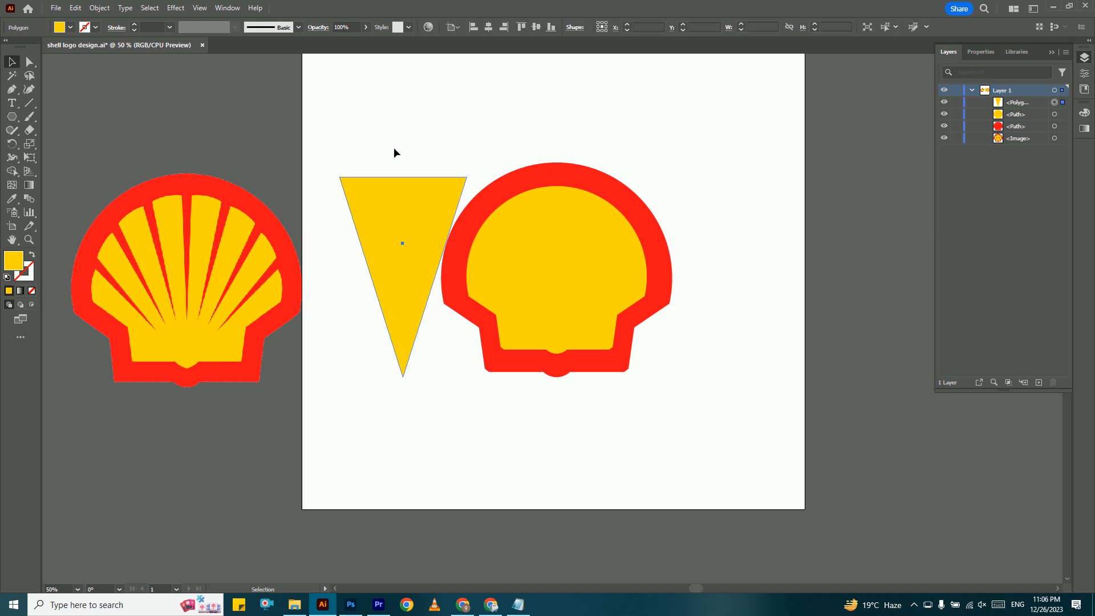
drag(447, 211, 202, 151)
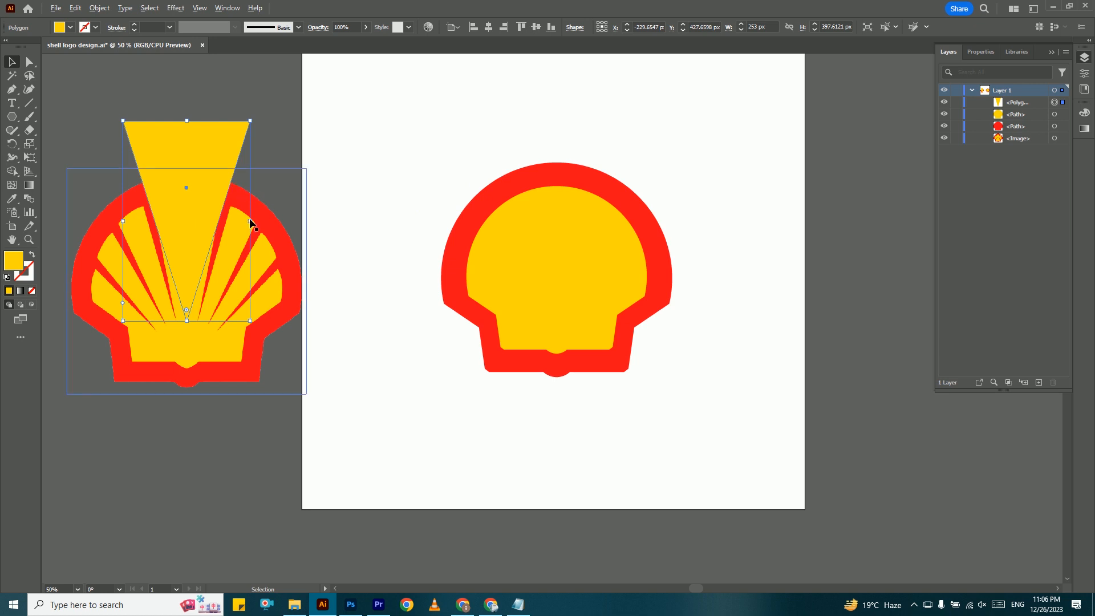
Step: Narrow the triangle to about 28 px wide to match the reference's central ray, and move it onto the artboard
drag(255, 224, 196, 220)
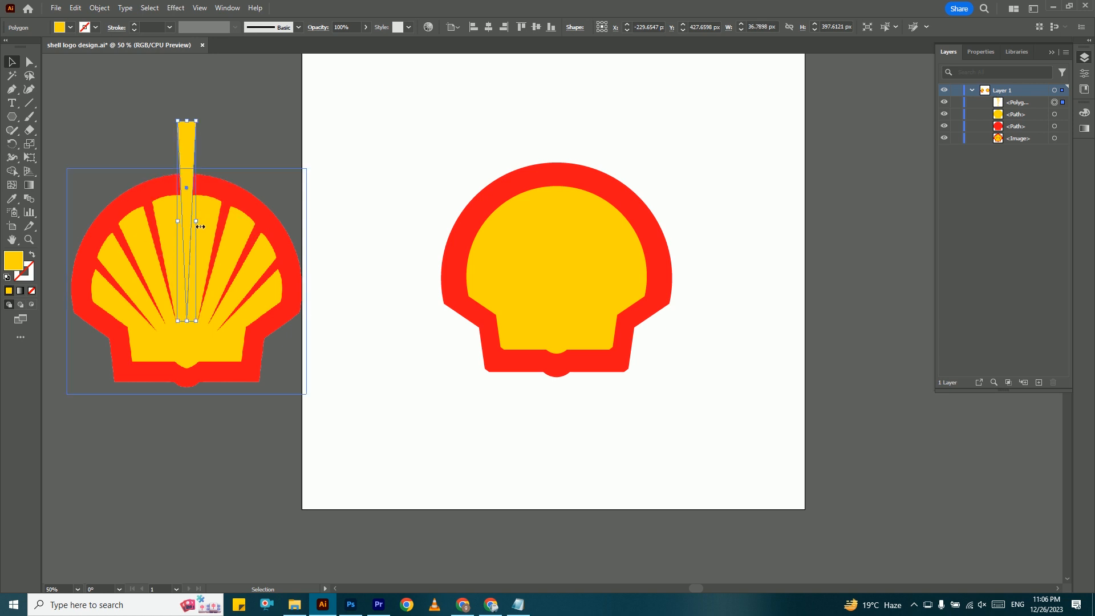
drag(201, 226, 198, 226)
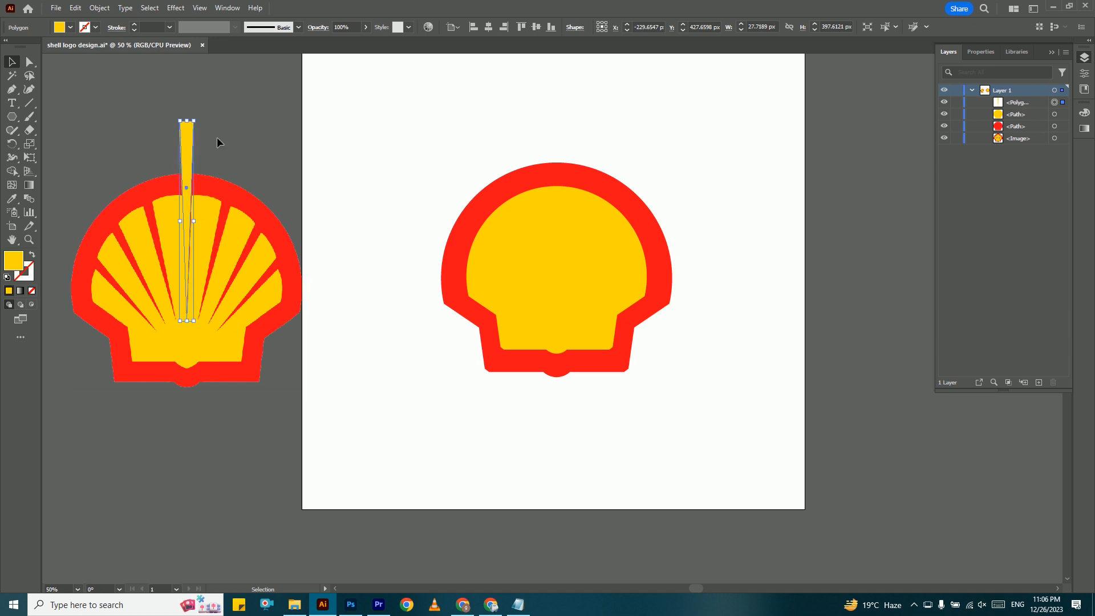
drag(190, 147, 334, 120)
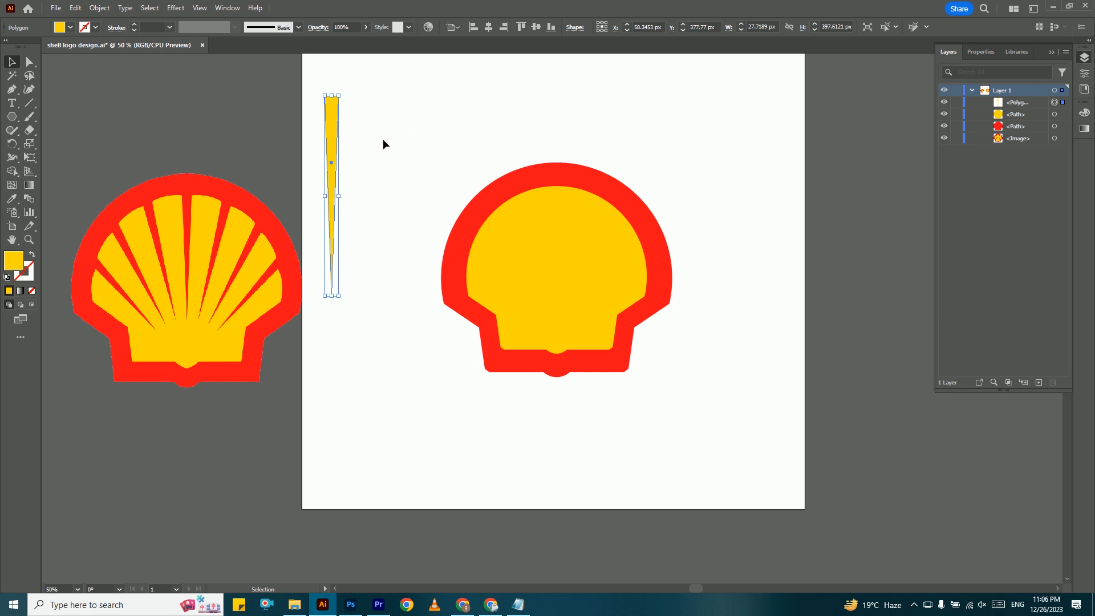
Step: Fill the narrow triangle with black (000000) and place it over the upper centre of the yellow shell
click(361, 142)
click(336, 98)
double_click(14, 261)
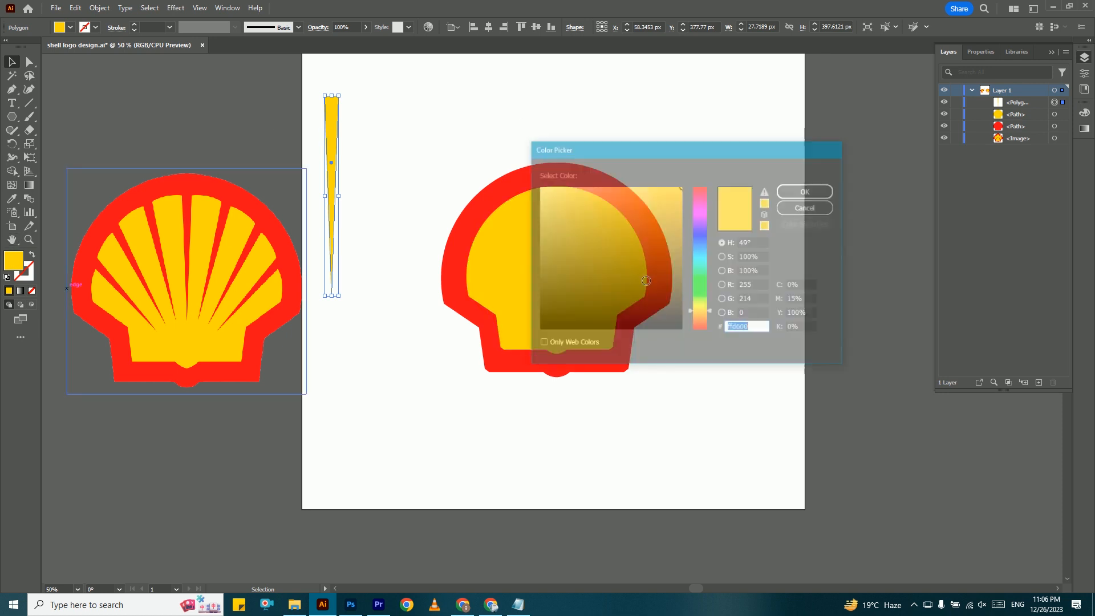
text(000000)
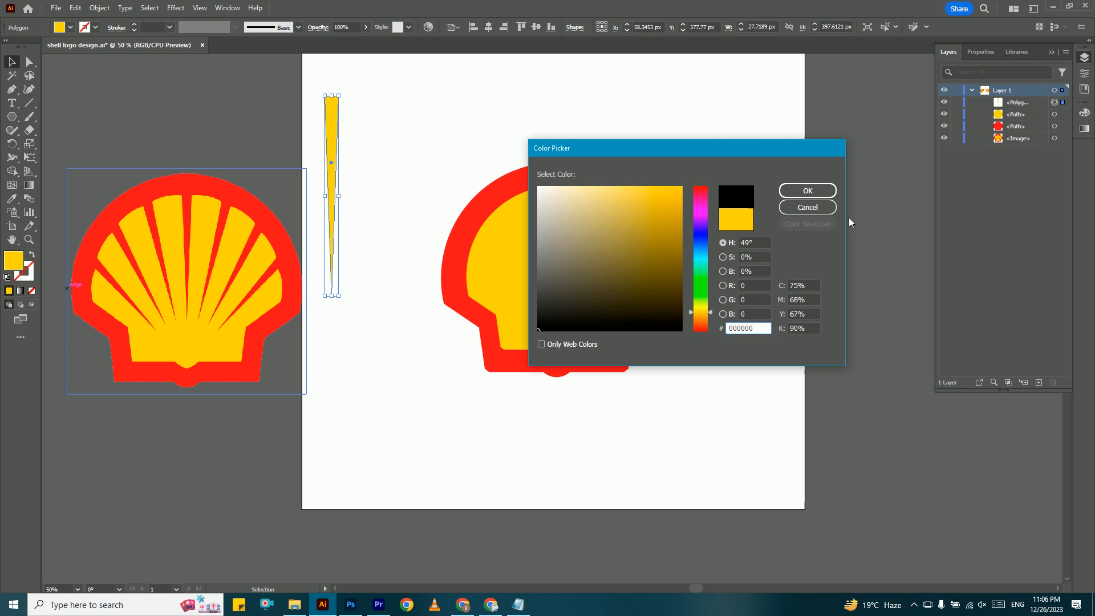
click(807, 191)
drag(335, 139, 558, 140)
click(693, 175)
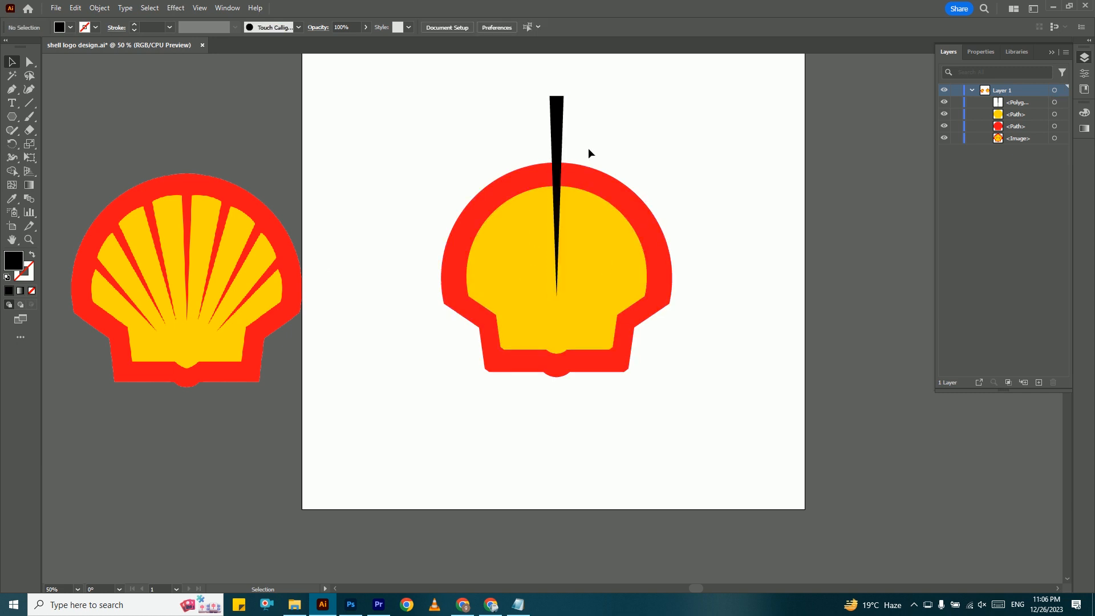
Step: Shorten the black triangle to about 364 px high and rotate it about the yellow shell's bottom centre to the shell's upper left
click(562, 108)
drag(564, 100, 561, 118)
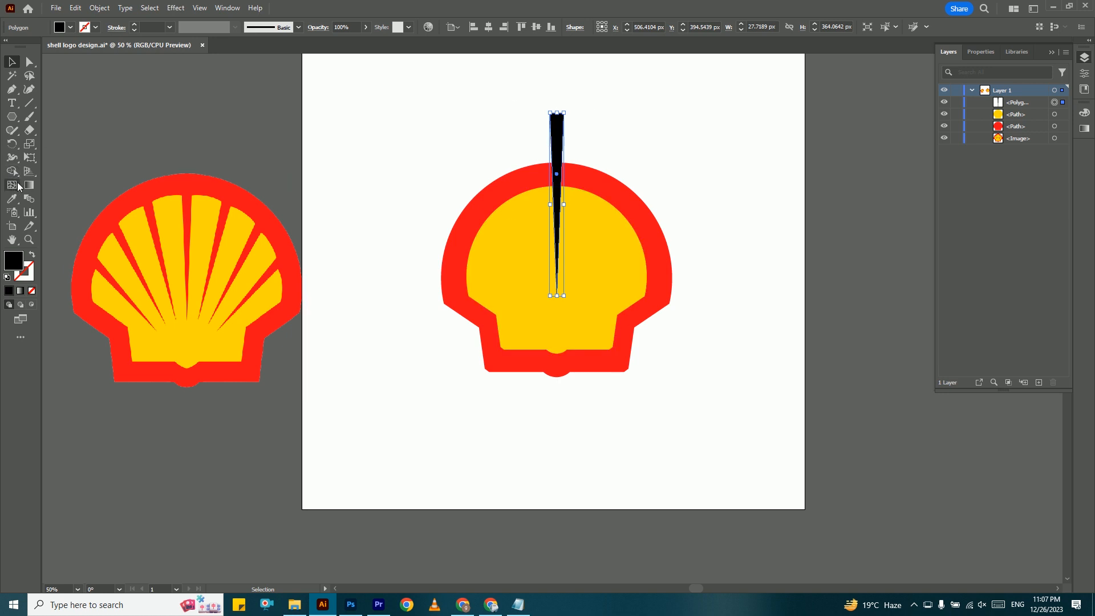
click(12, 144)
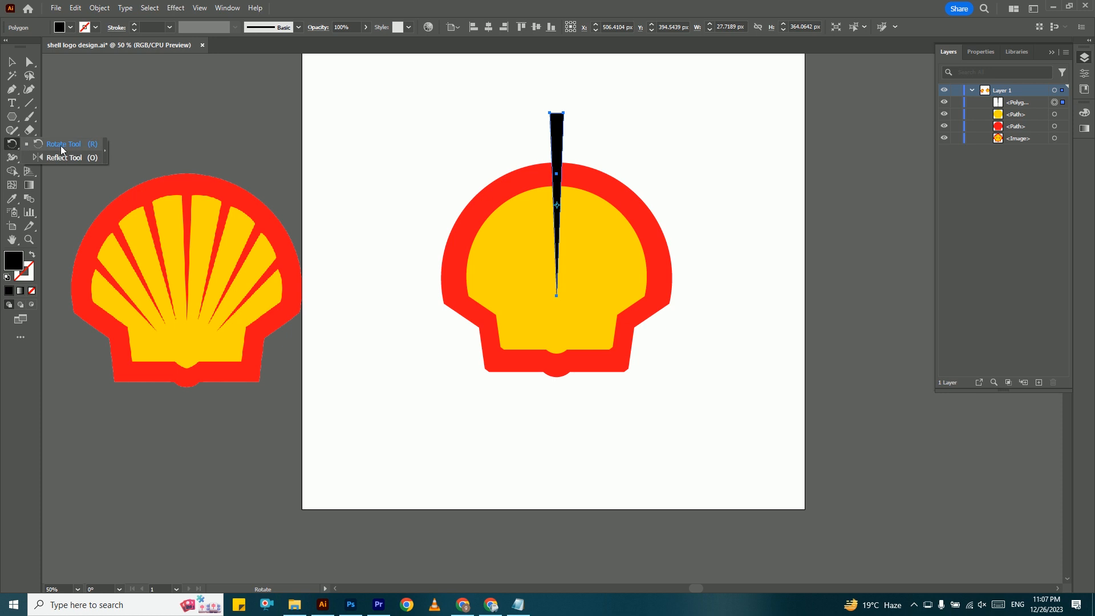
click(60, 146)
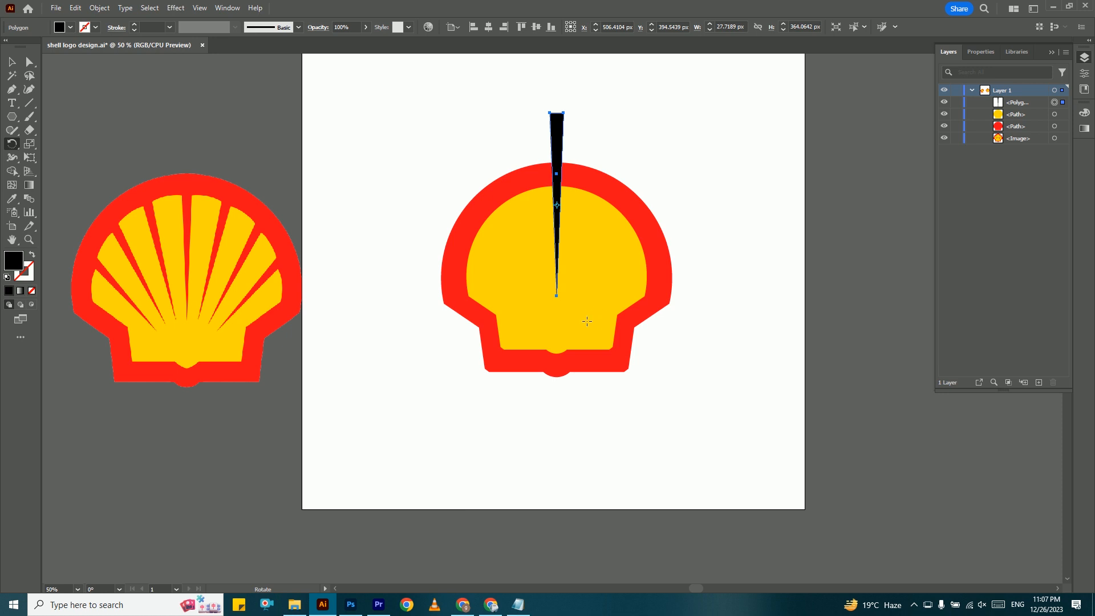
click(556, 354)
drag(558, 144, 447, 205)
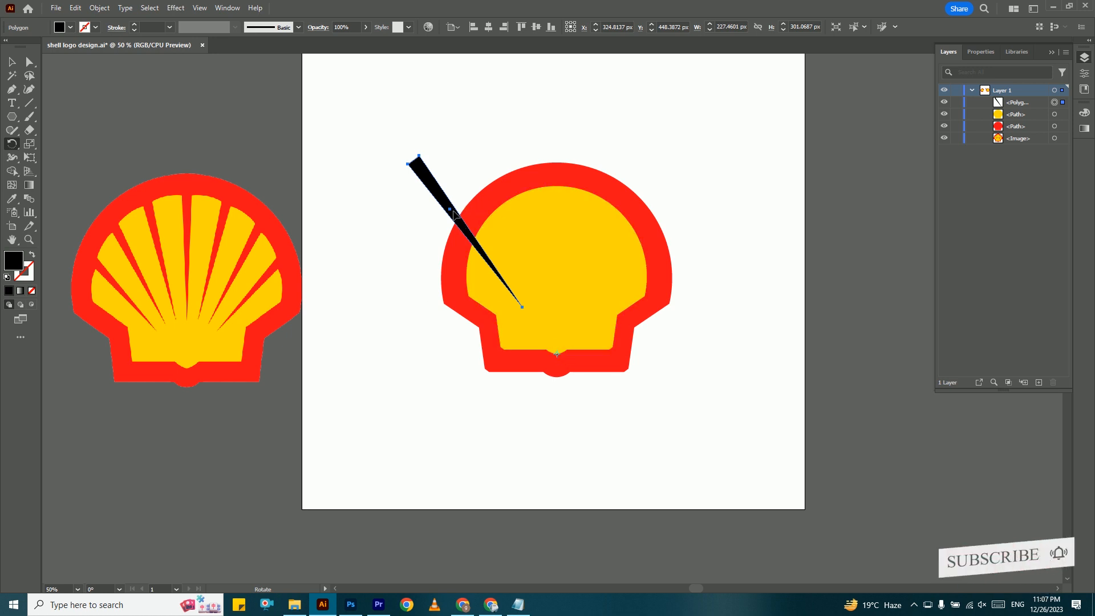
drag(462, 222, 450, 210)
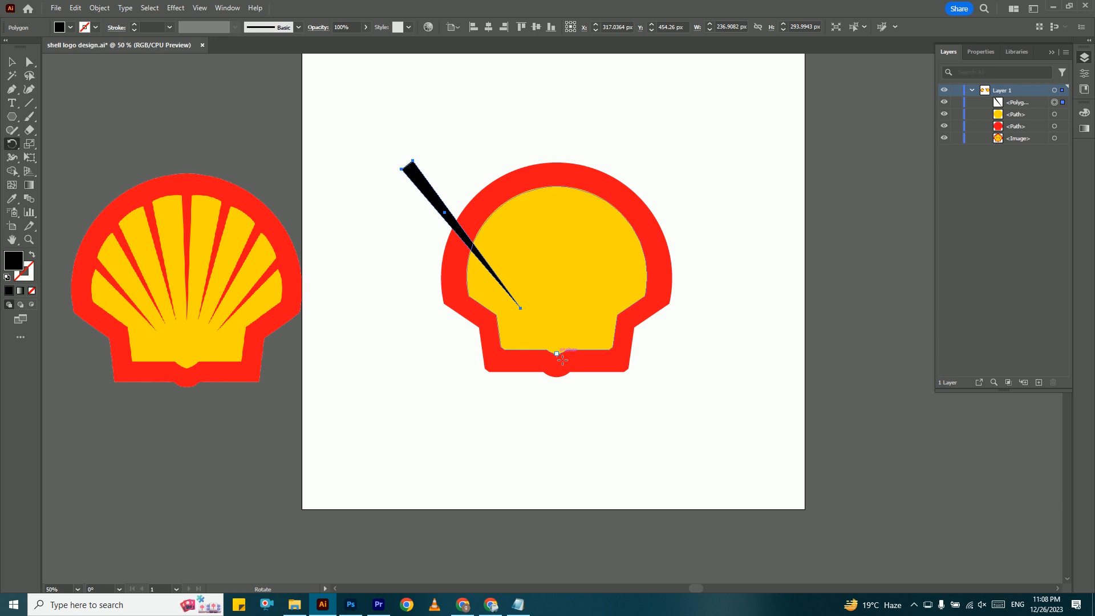
Step: Make a copy of the triangle rotated by -90/7 degrees about the yellow shell's bottom centre point
alt+click(562, 358)
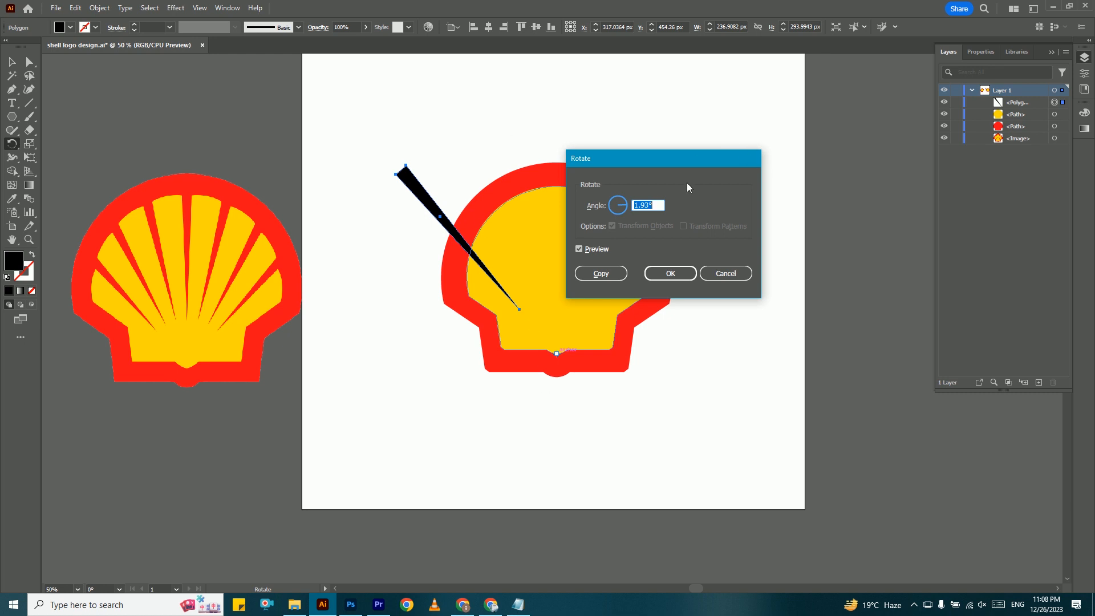
text(90)
click(595, 250)
click(595, 249)
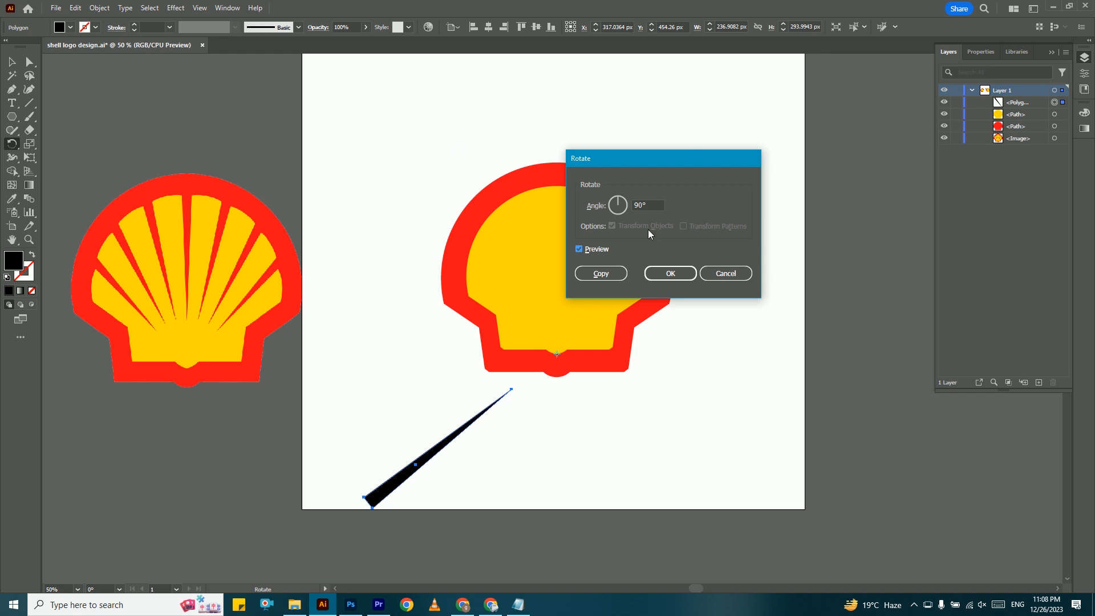
click(638, 208)
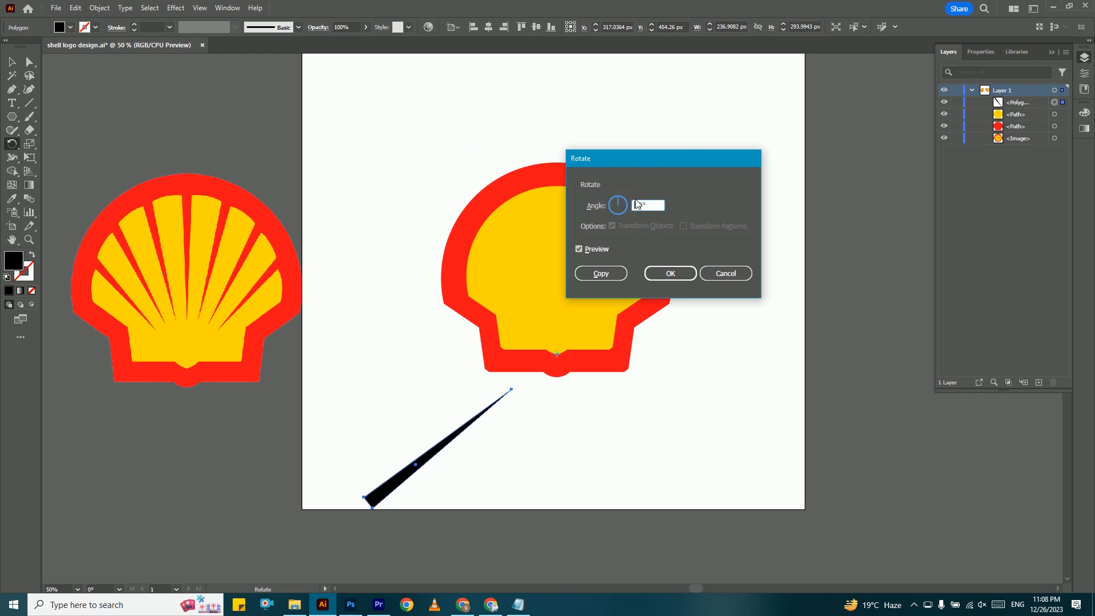
text(-)
click(662, 210)
text(/7)
click(606, 276)
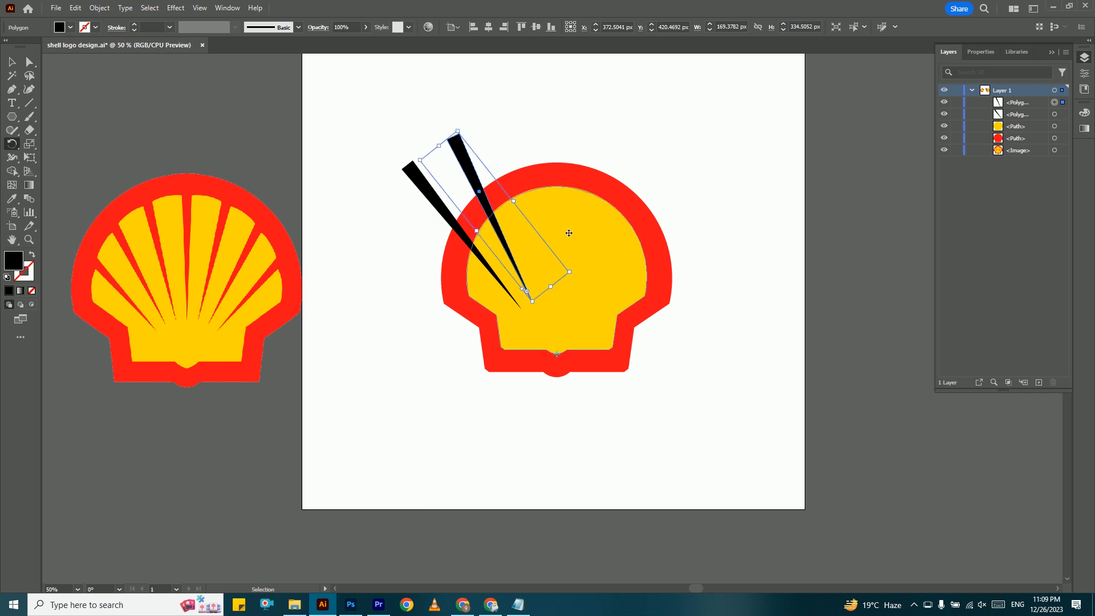
Step: Repeat the rotated copy until seven black rays fan symmetrically across the shell
key(ctrl+d)
drag(527, 101, 573, 208)
key(ctrl+d)
key(ctrl+d)
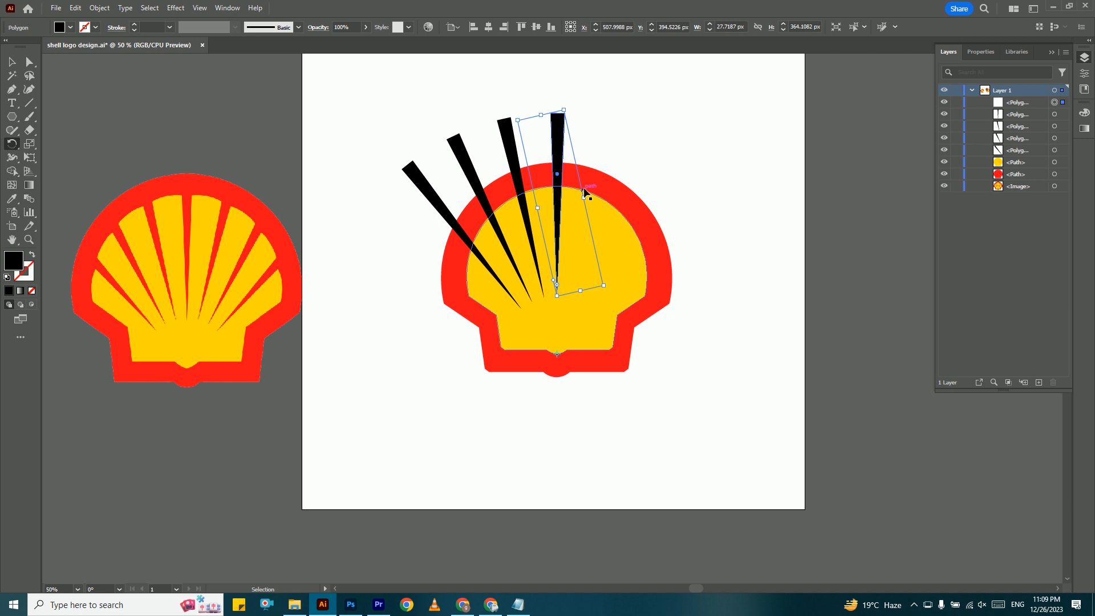
key(ctrl+d)
click(11, 62)
click(405, 85)
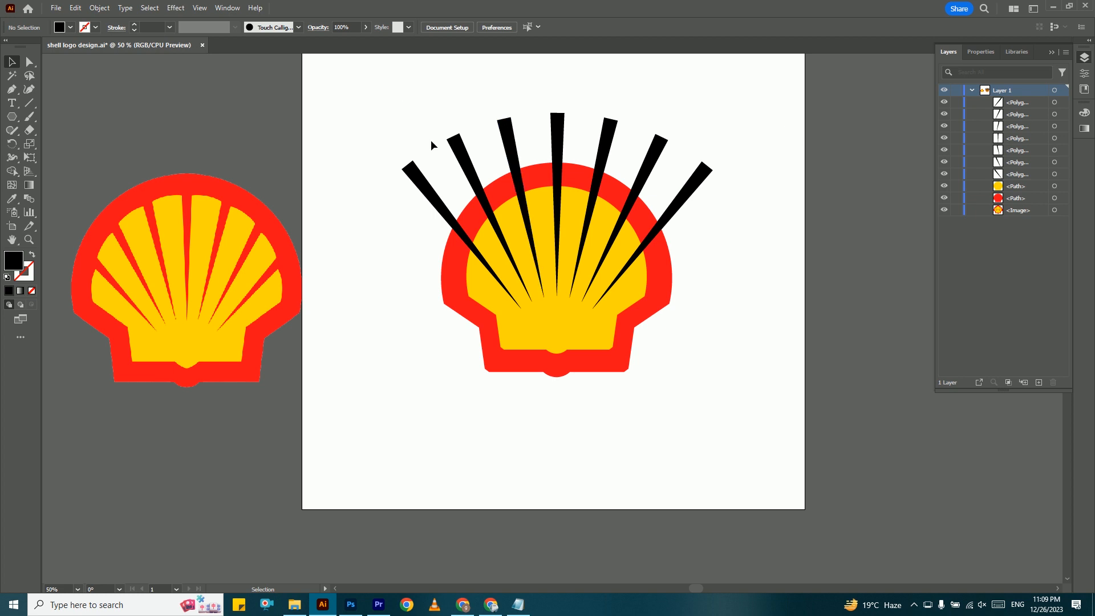
Step: Trim off the ray ends extending beyond the red shell's outline with the Shape Builder
drag(486, 196, 604, 365)
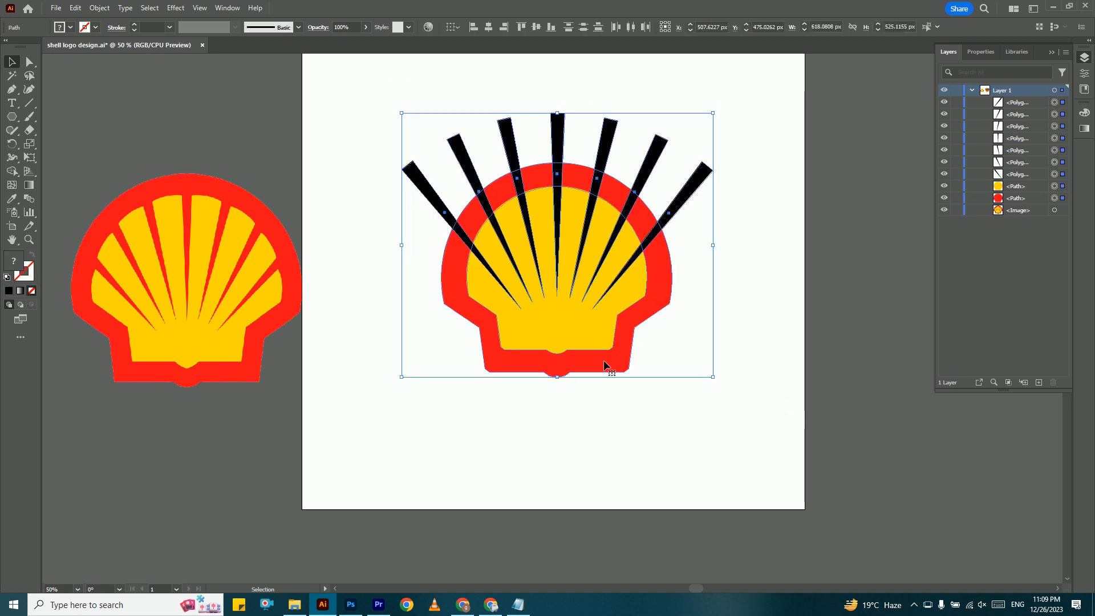
click(12, 172)
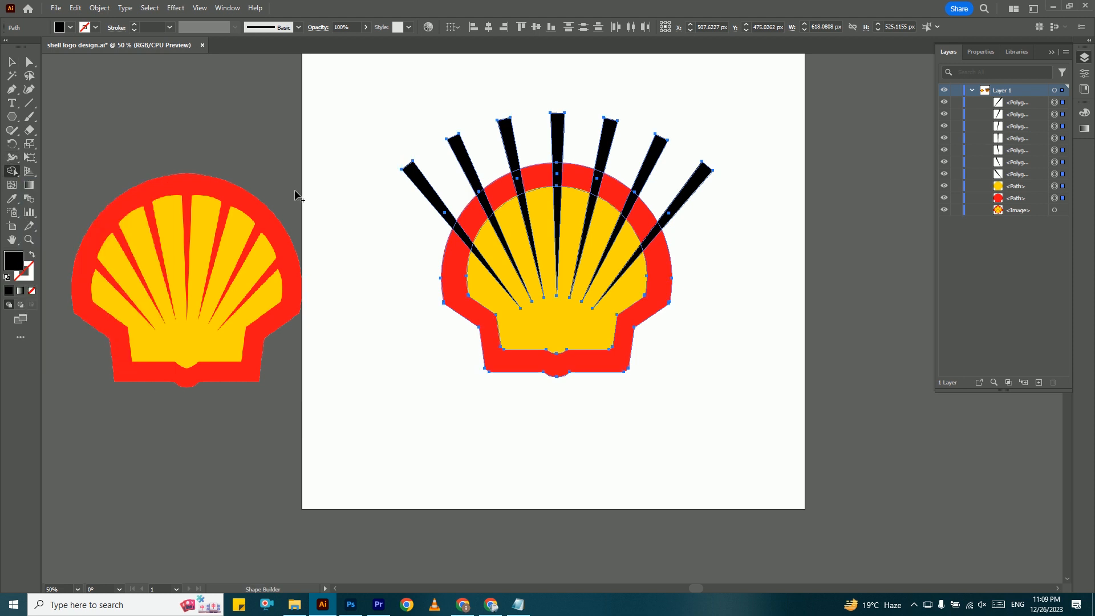
mouse_move(414, 213)
mouse_down()
mouse_move(441, 185)
mouse_move(550, 150)
mouse_move(712, 171)
mouse_move(723, 191)
mouse_up()
click(12, 62)
key(ctrl+shift+a)
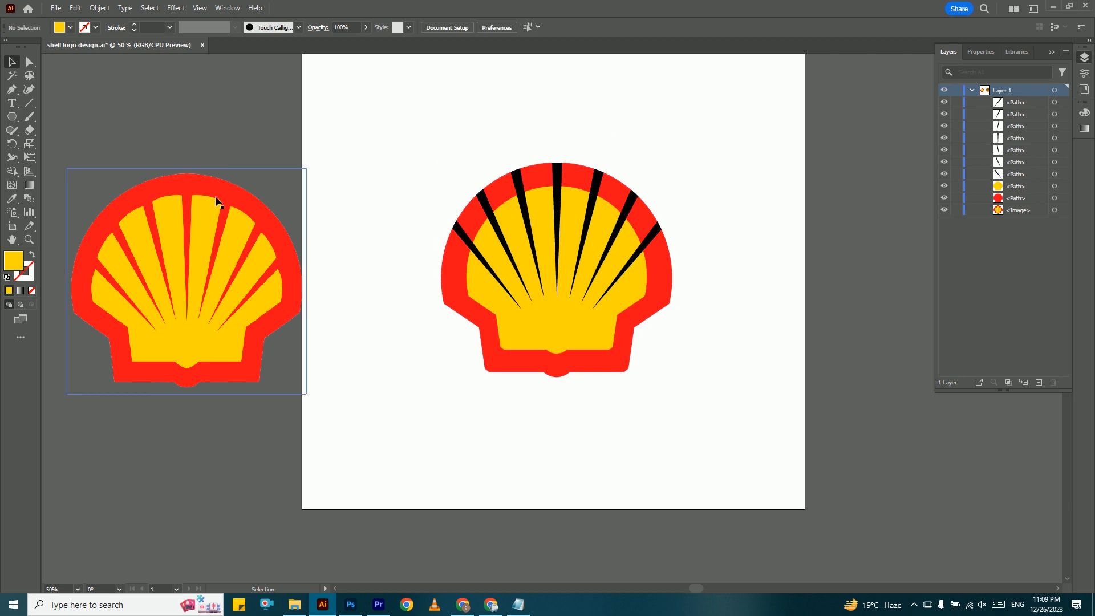
Step: Select all the black rays by their matching fill and recolour them with the red sampled from the reference logo
click(520, 169)
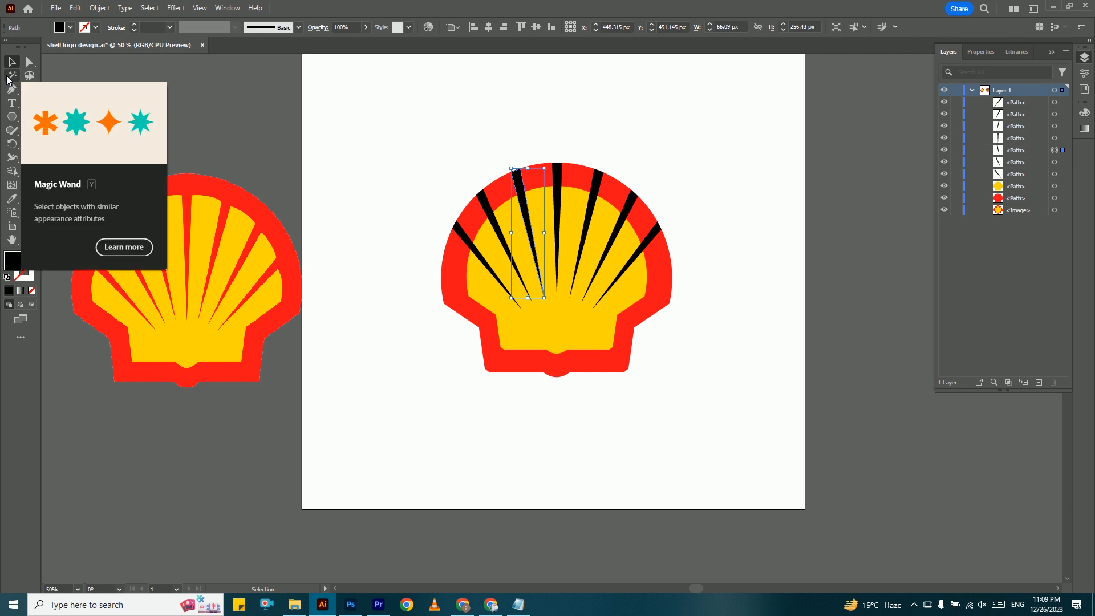
click(10, 76)
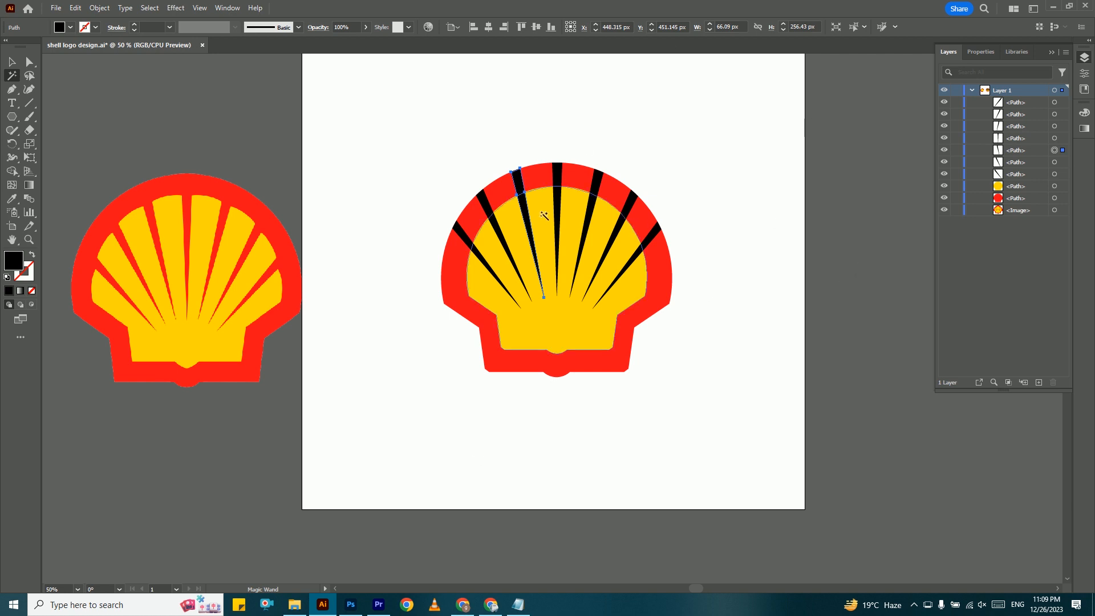
click(524, 181)
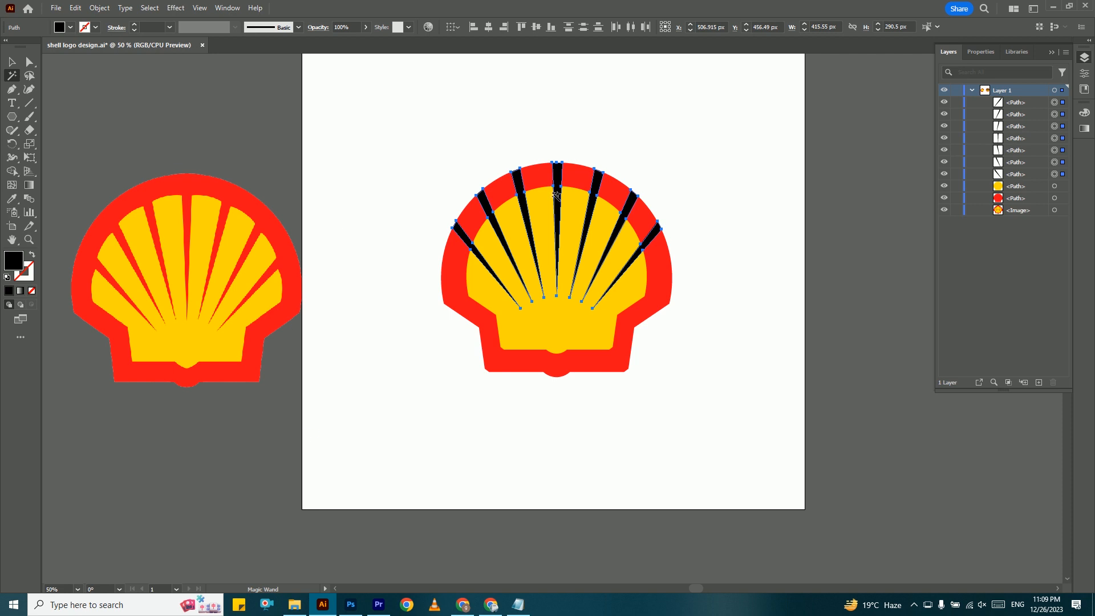
key(i)
click(177, 188)
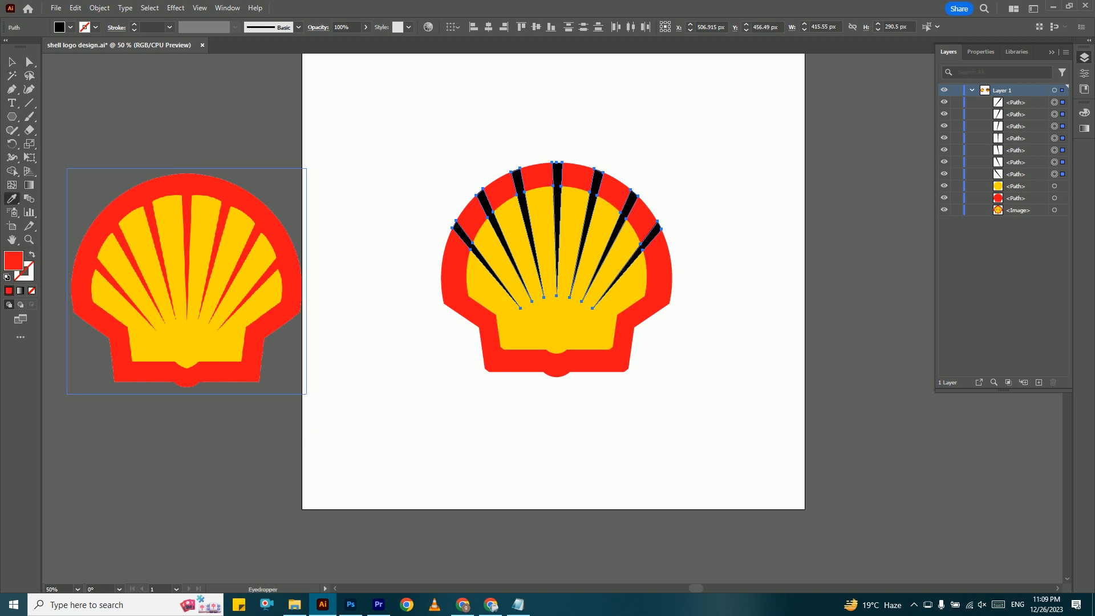
key(v)
click(423, 84)
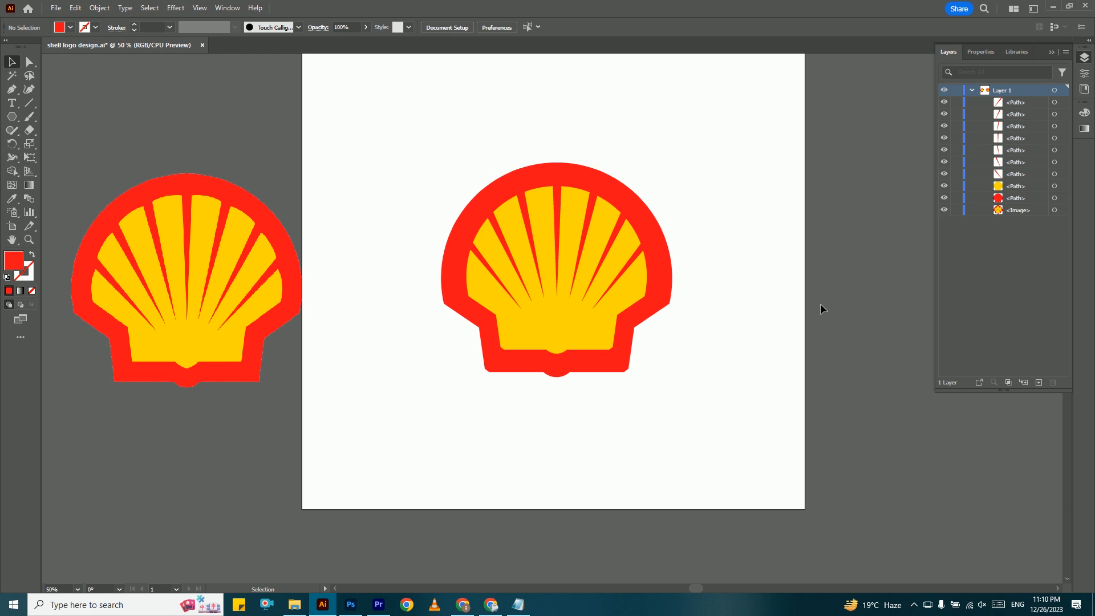
click(1053, 10)
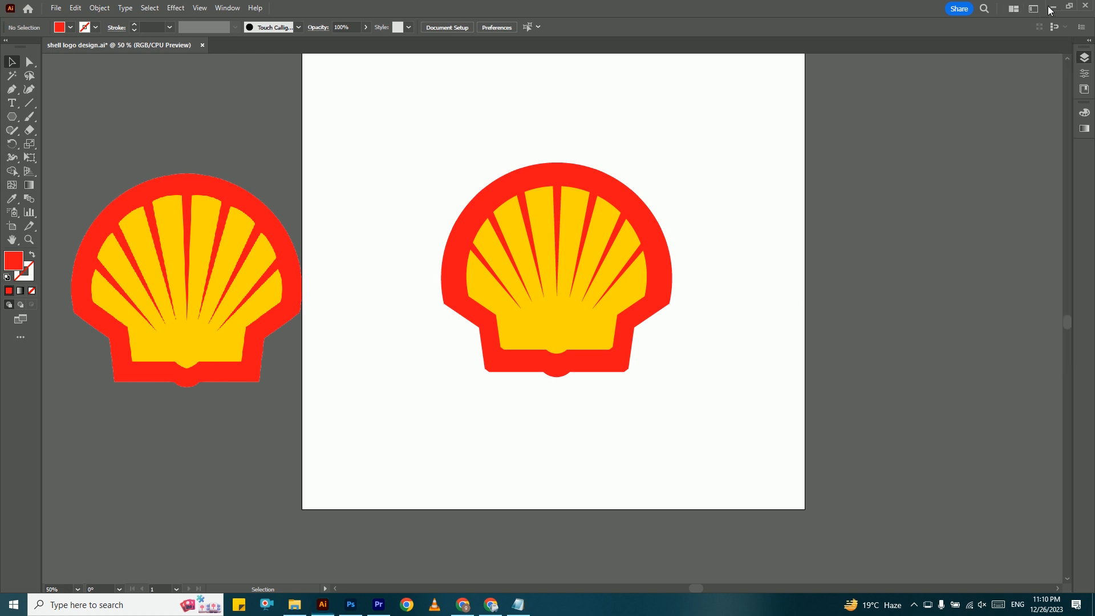
click(1053, 10)
right_click(643, 161)
click(673, 193)
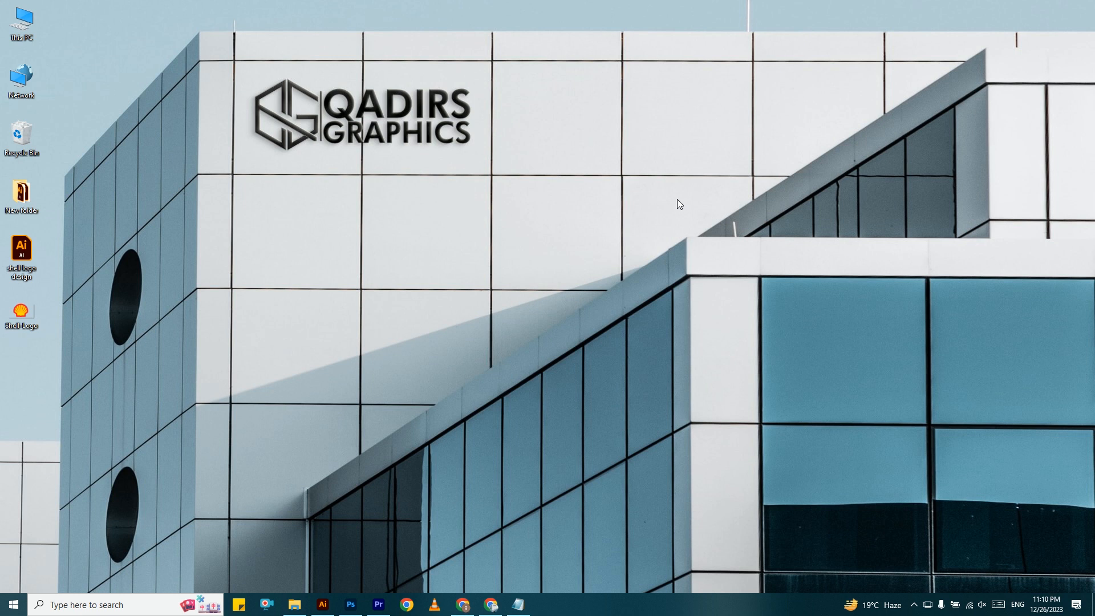
right_click(593, 181)
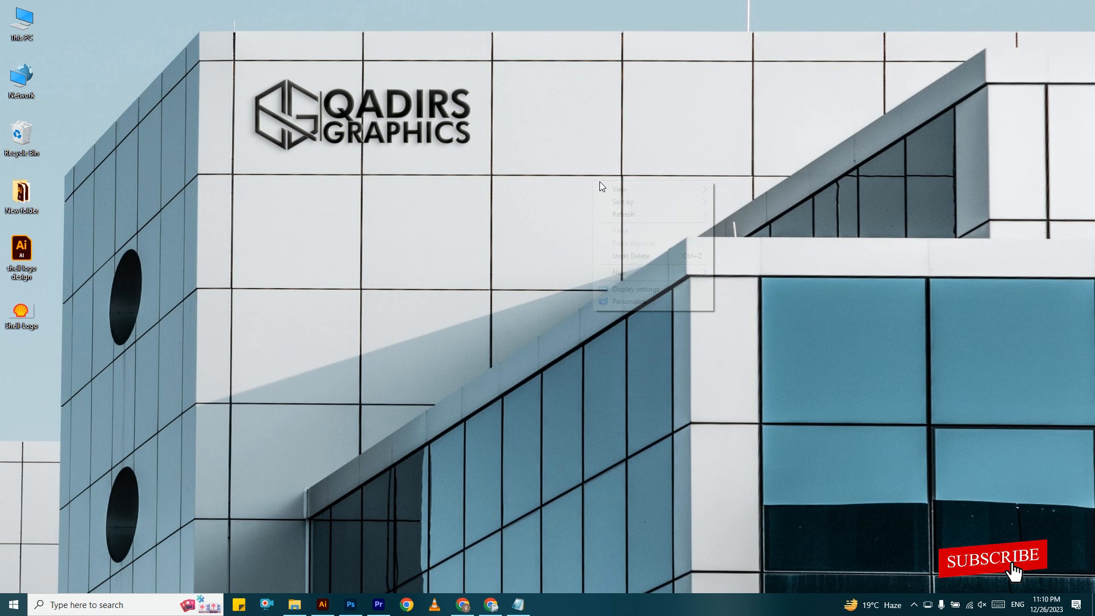
click(621, 210)
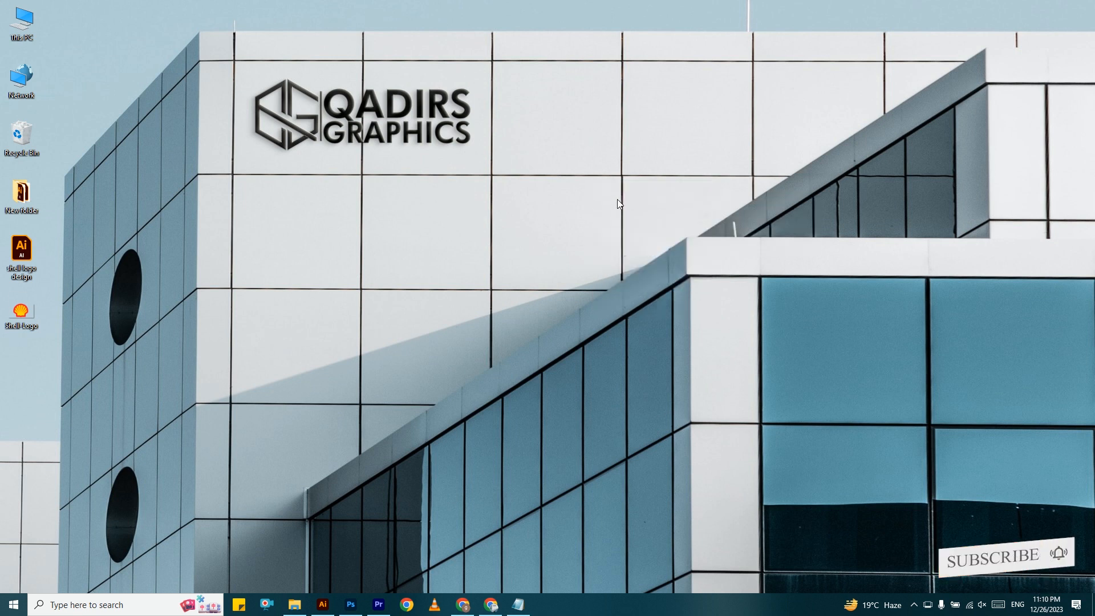